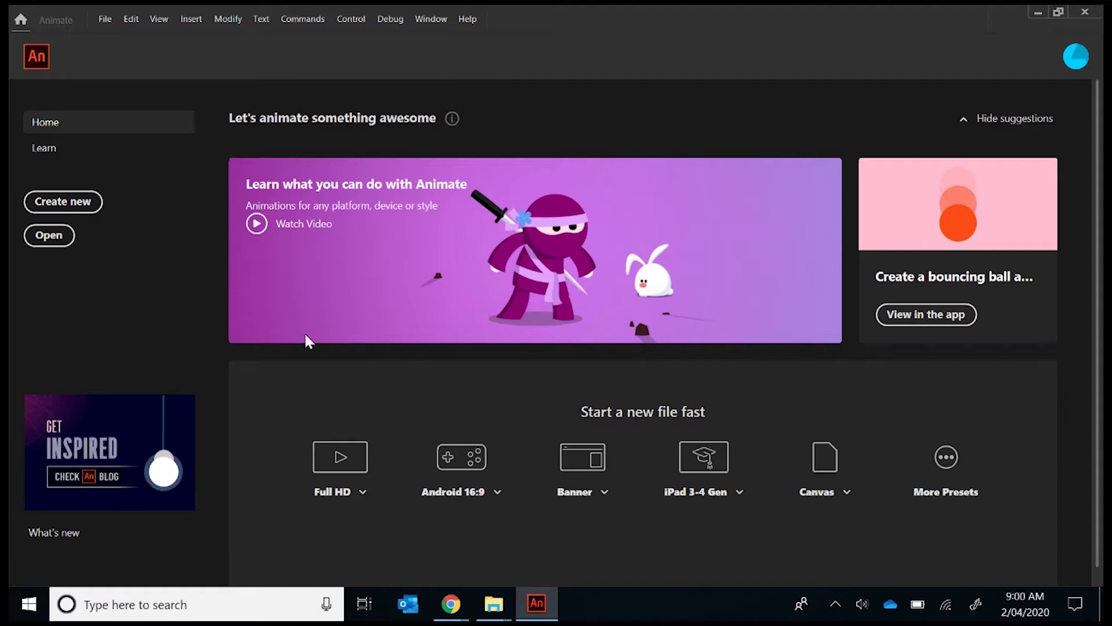
Create a Standard character animation document 900 px wide and 340 px high at 30 fps, using ActionScript 3.0
{"action": "left_click", "coordinate": [85, 204]}
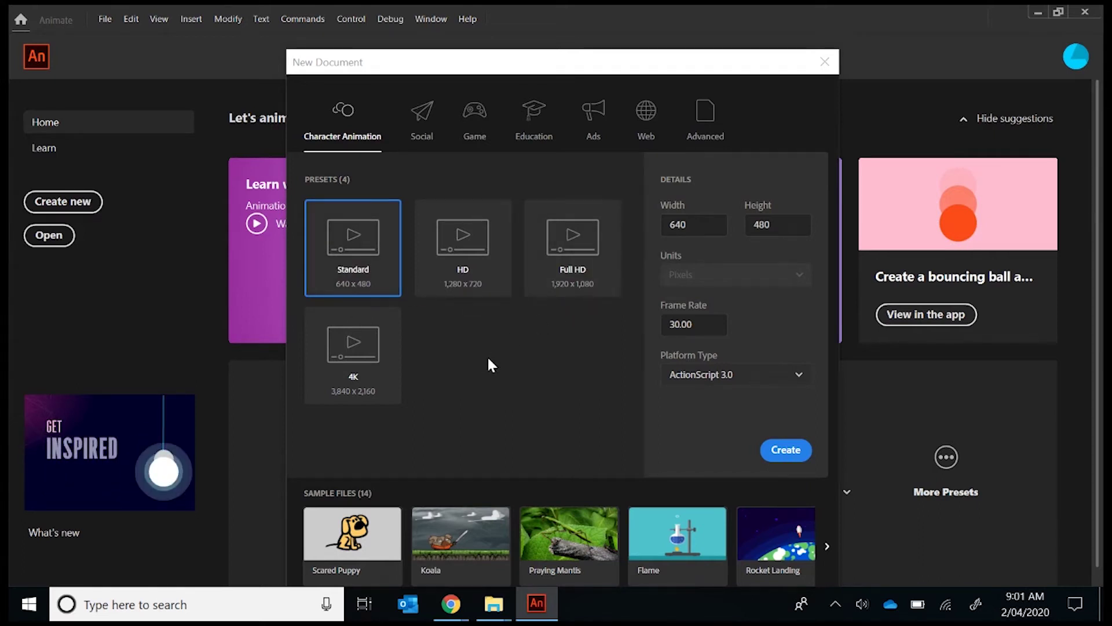
{"action": "left_click", "coordinate": [695, 225]}
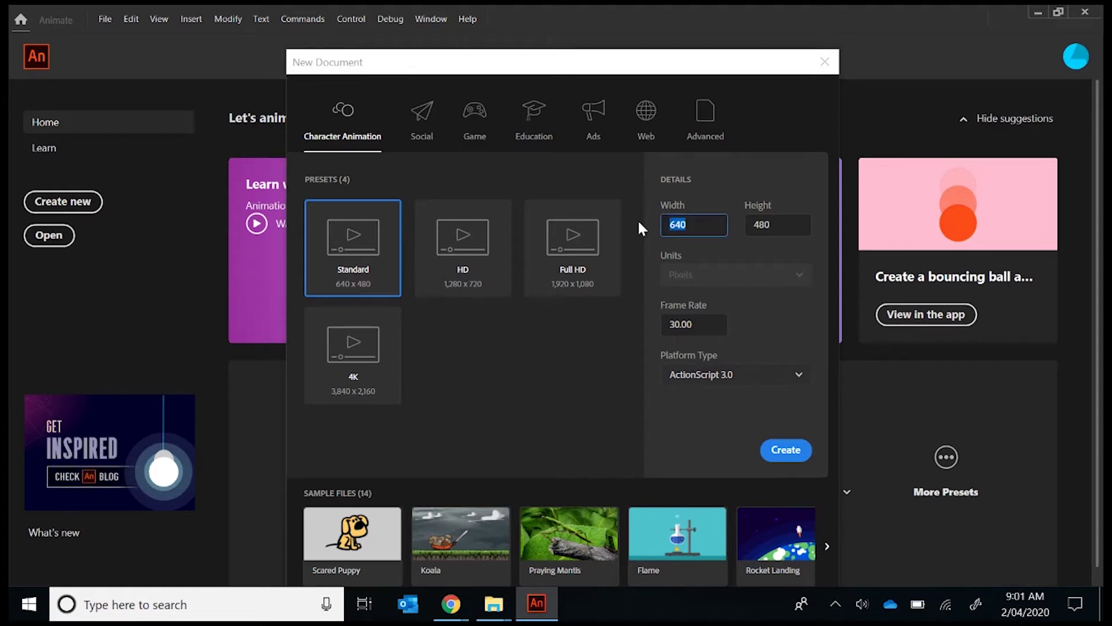
{"action": "type", "text": "900"}
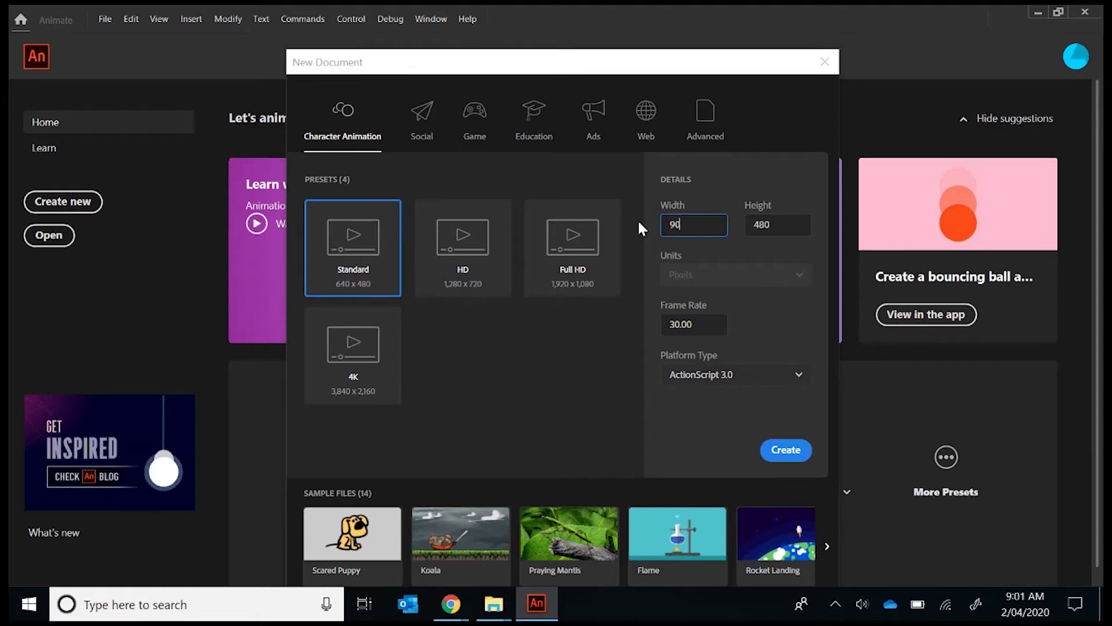
{"action": "left_click", "coordinate": [785, 224]}
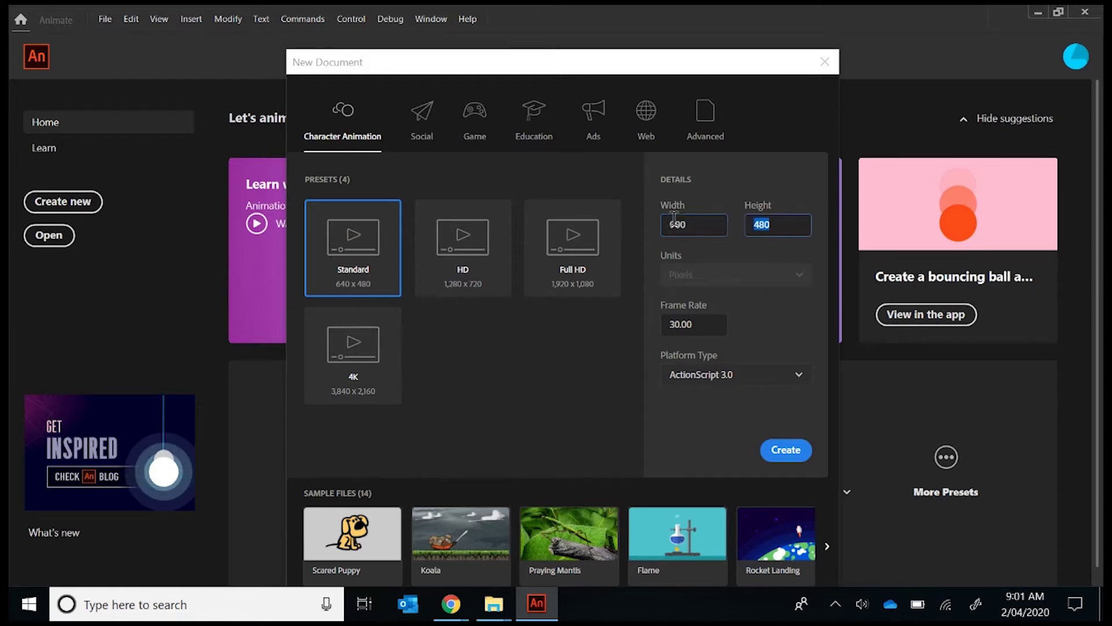
{"action": "type", "text": "340"}
{"action": "left_click", "coordinate": [788, 452]}
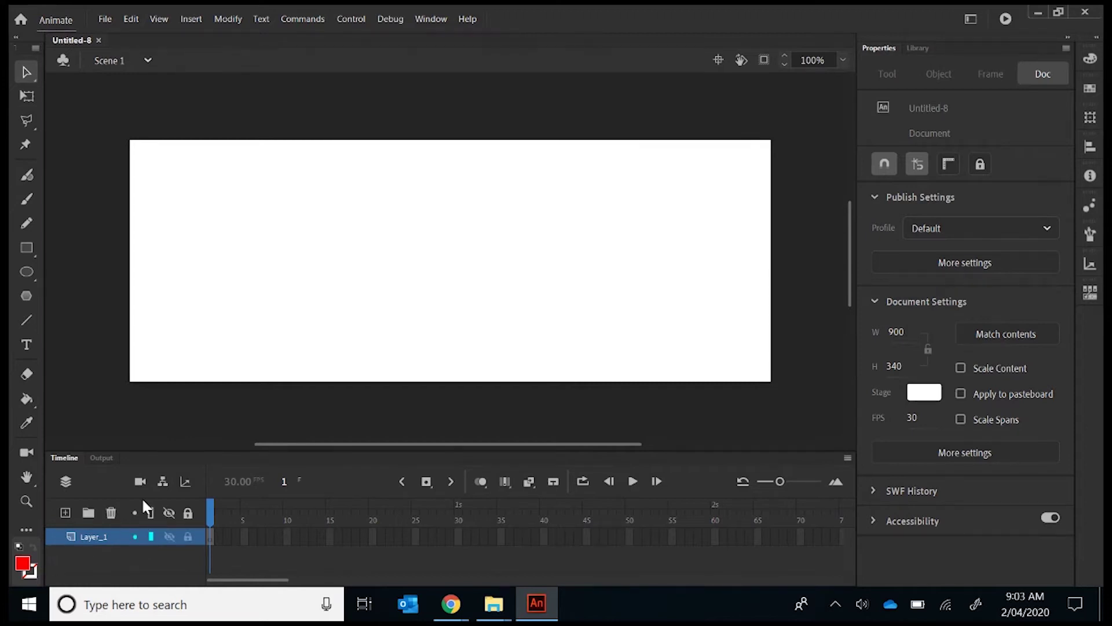
Rename the document's only layer as Background
{"action": "double_click", "coordinate": [96, 537]}
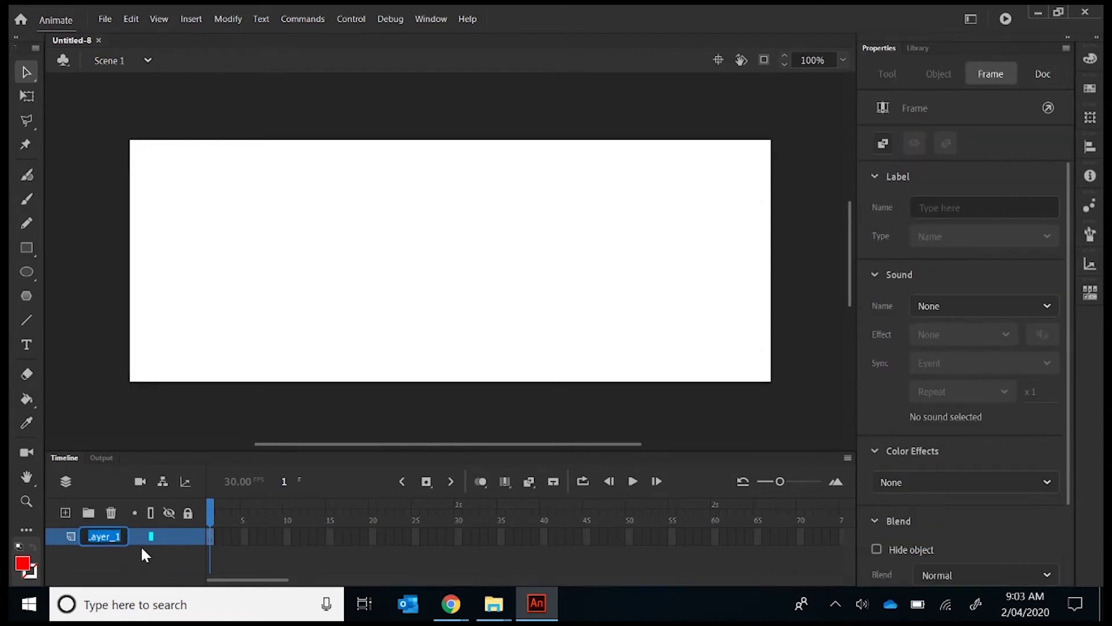
{"action": "type", "text": "Bac"}
{"action": "type", "text": "k"}
{"action": "type", "text": "ground"}
{"action": "left_click", "coordinate": [453, 309]}
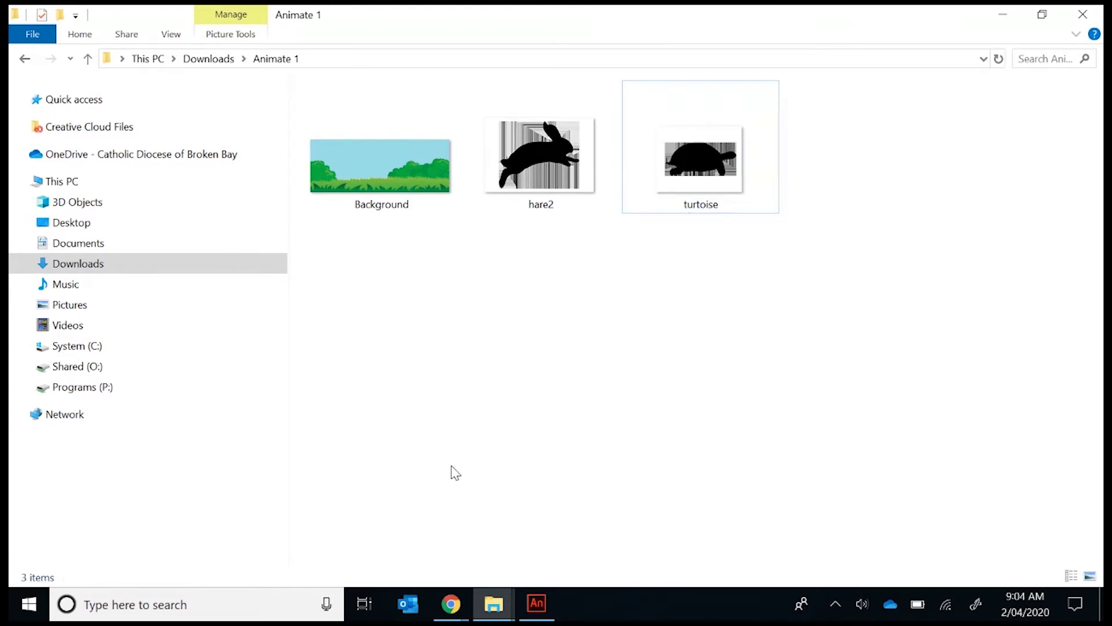
Back in Animate, import the Background image from the Animate 1 folder in Downloads onto the stage
{"action": "left_click", "coordinate": [537, 604]}
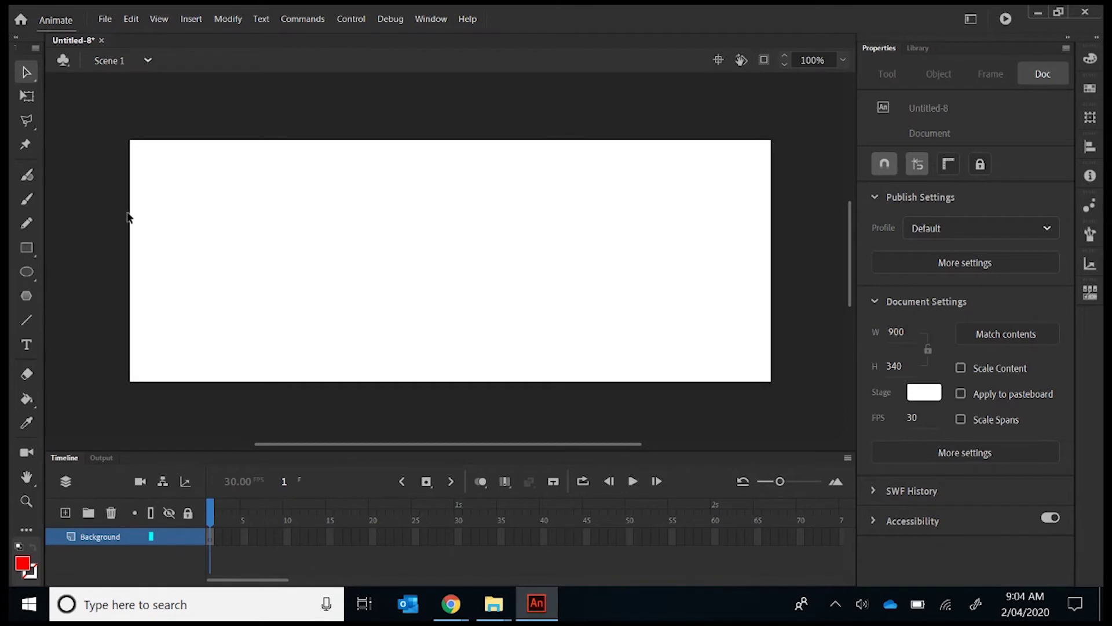
{"action": "left_click", "coordinate": [106, 18]}
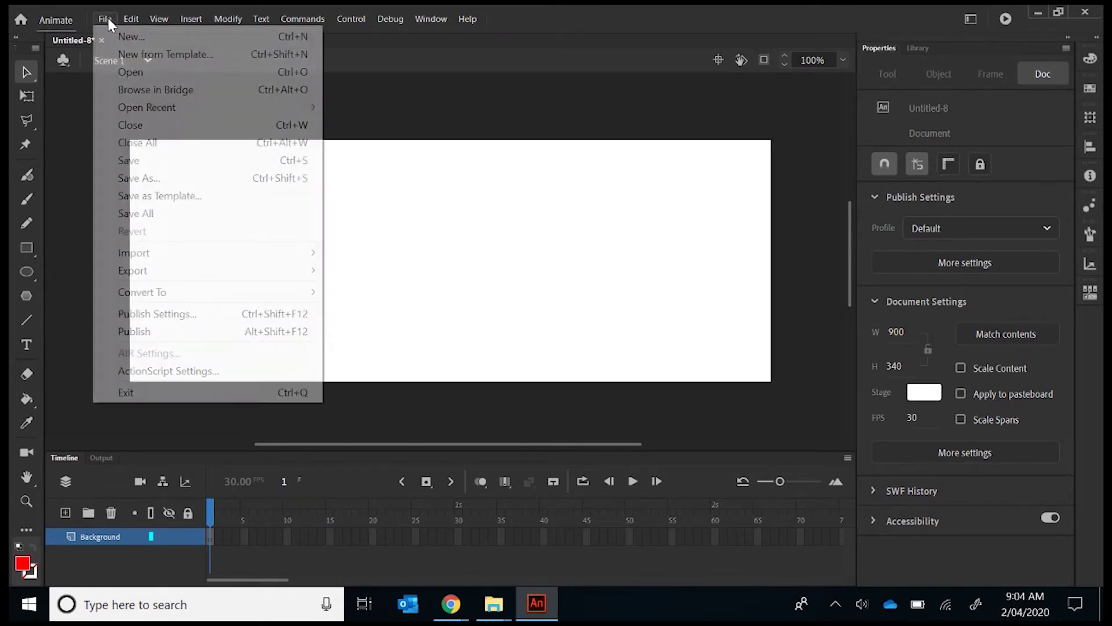
{"action": "mouse_move", "coordinate": [157, 252]}
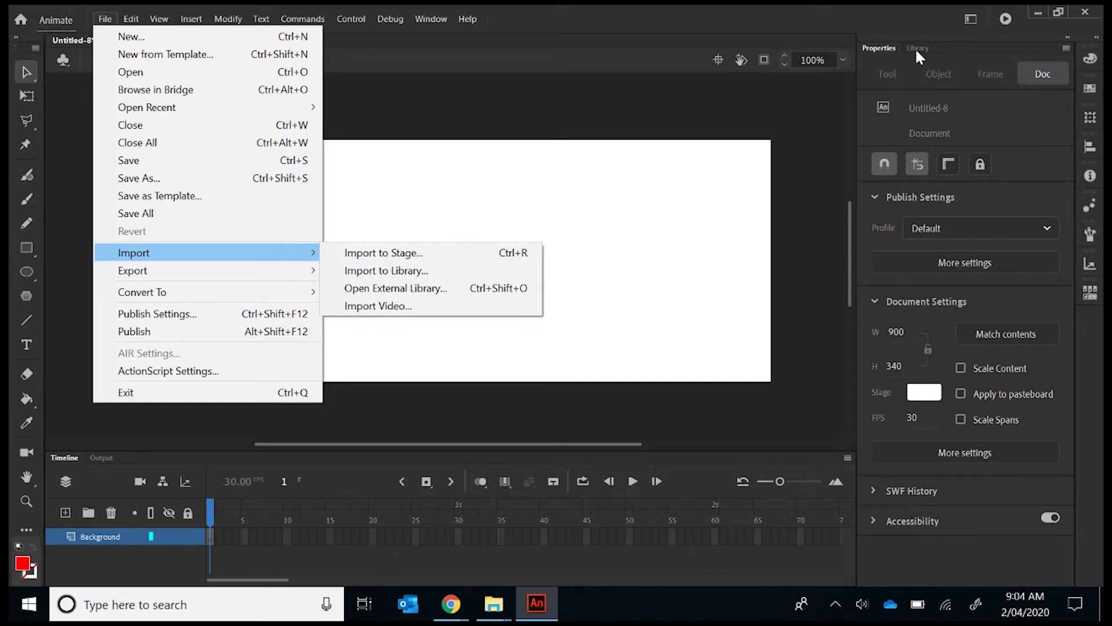
{"action": "left_click", "coordinate": [438, 255]}
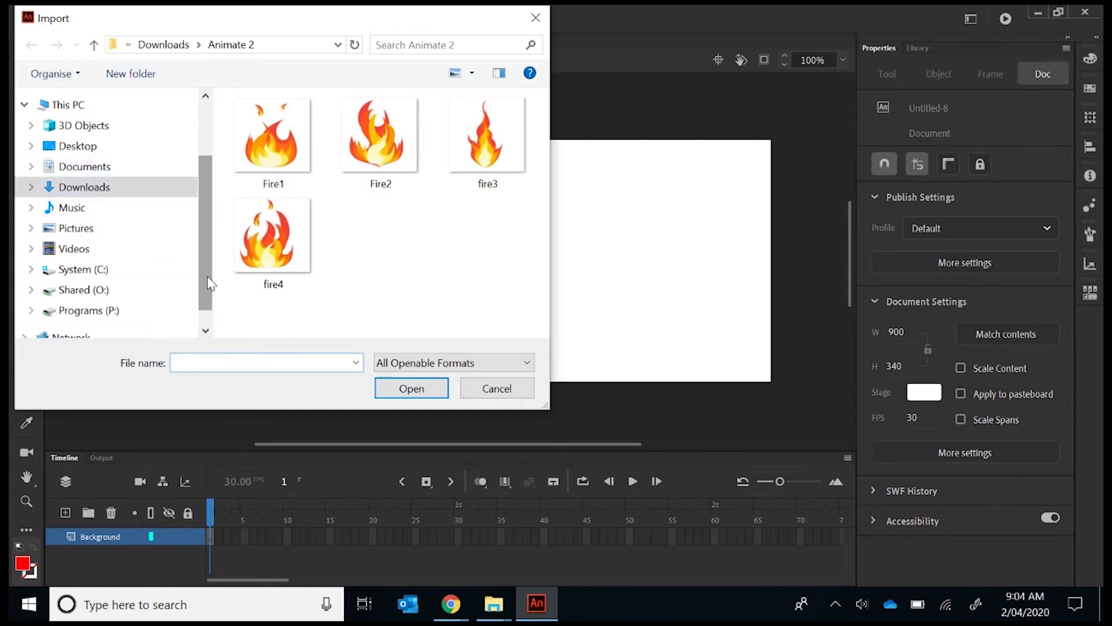
{"action": "scroll", "coordinate": [208, 281], "scroll_direction": "down", "scroll_amount": 1}
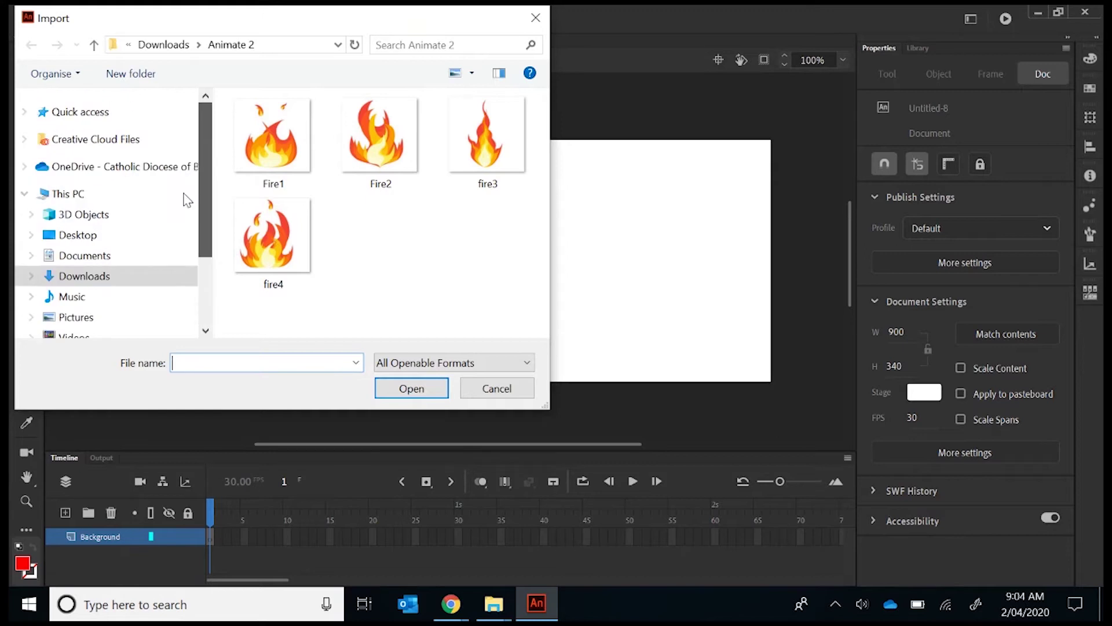
{"action": "left_click", "coordinate": [110, 168]}
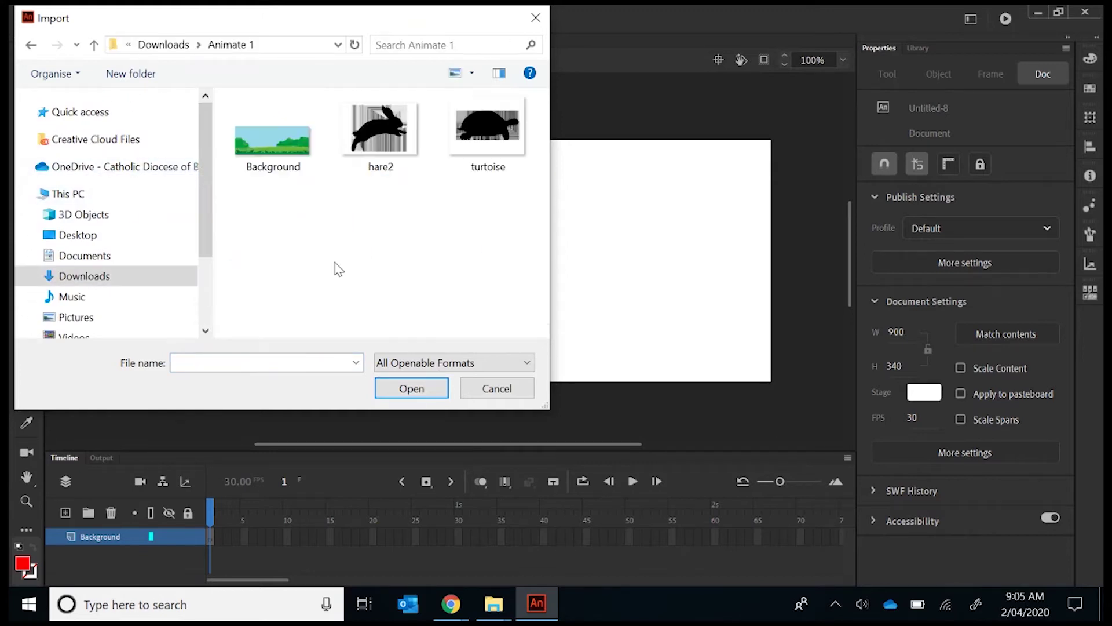
{"action": "left_click", "coordinate": [272, 153]}
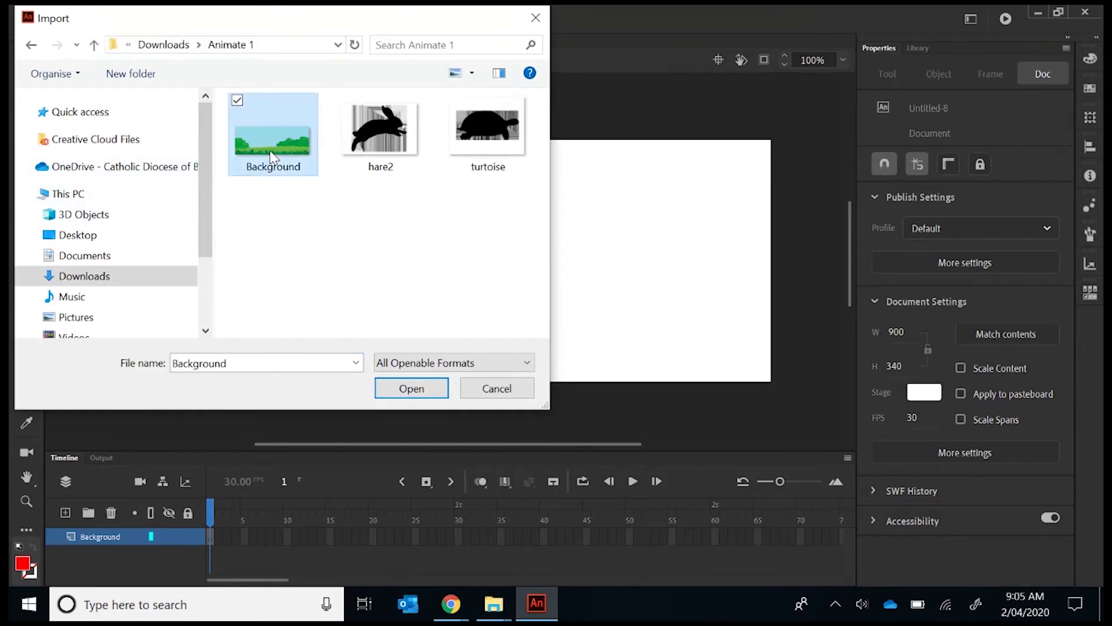
{"action": "left_click", "coordinate": [408, 391]}
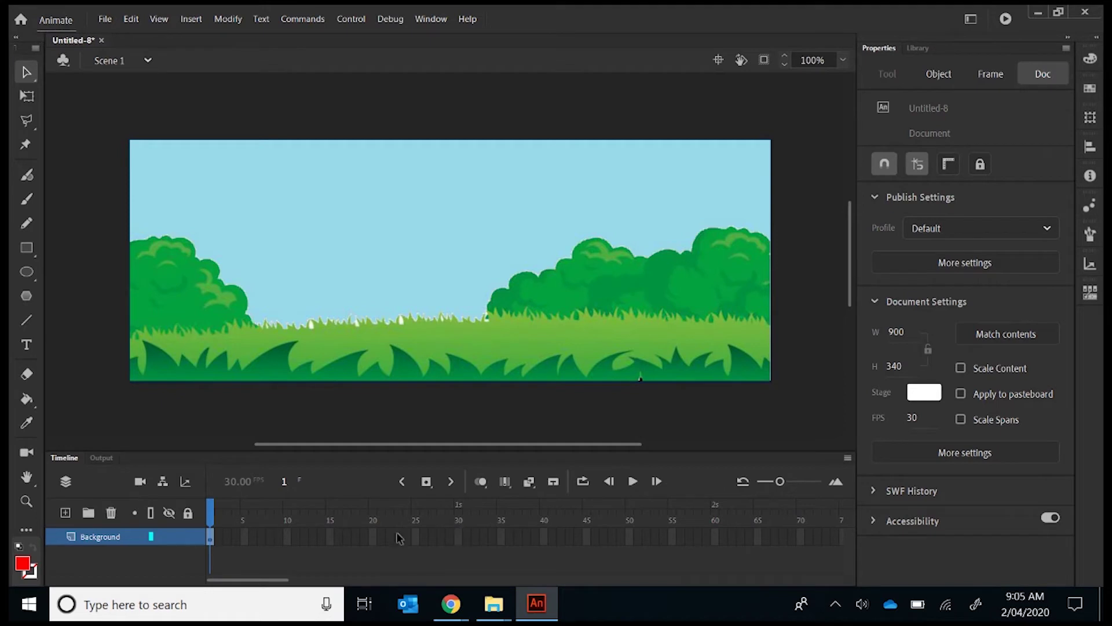
Extend the Background layer to frame 300 by inserting a frame there
{"action": "left_click_drag", "start_coordinate": [211, 509], "coordinate": [559, 517]}
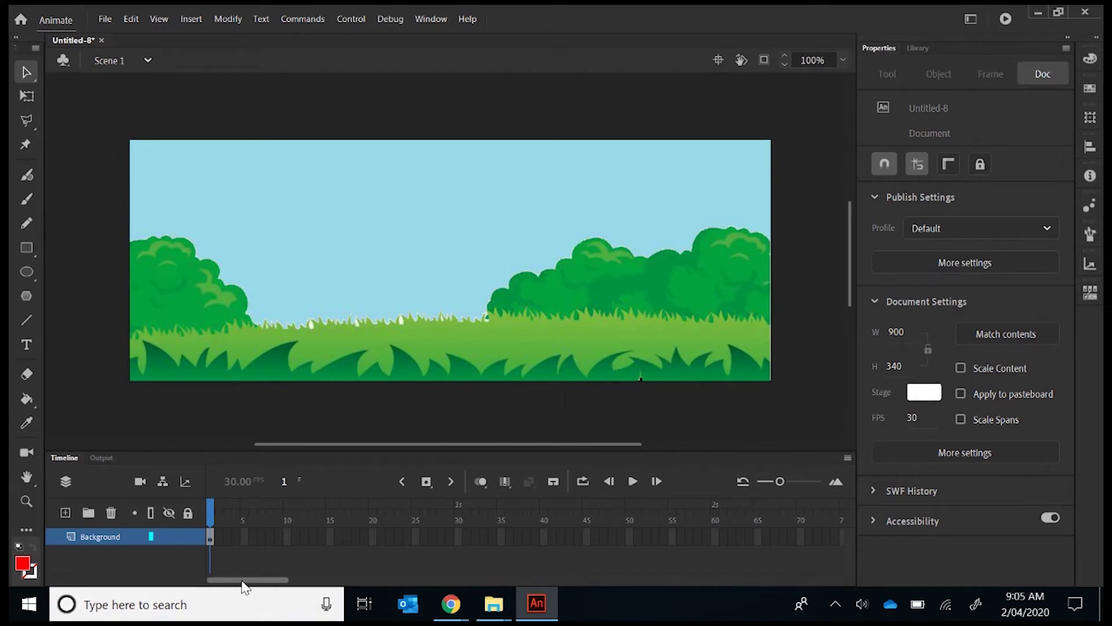
{"action": "left_click_drag", "start_coordinate": [243, 581], "coordinate": [523, 580]}
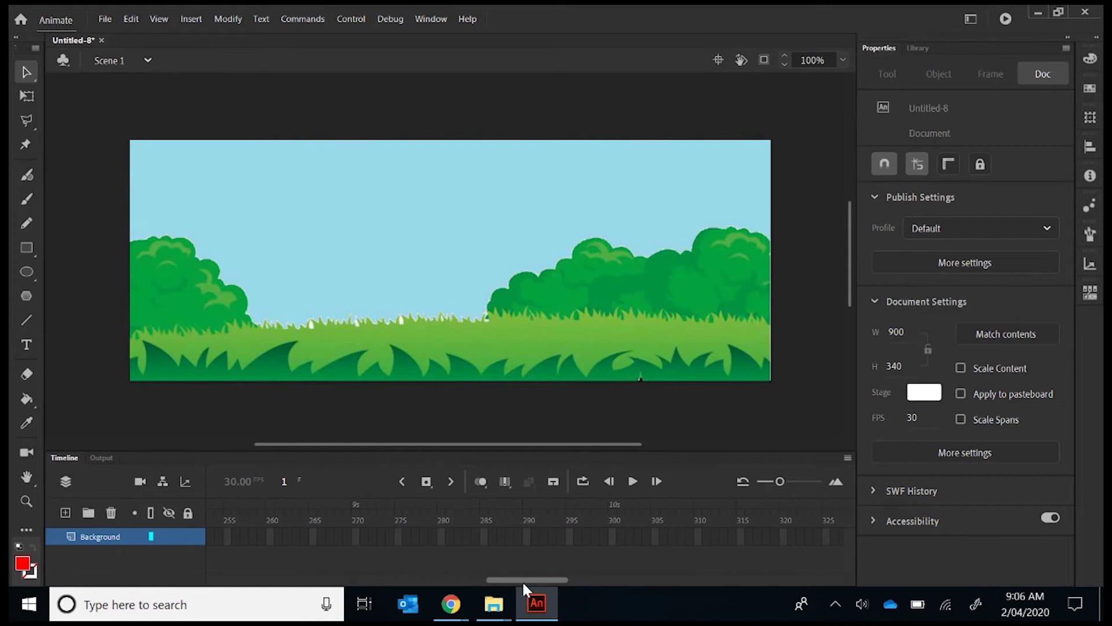
{"action": "right_click", "coordinate": [614, 542]}
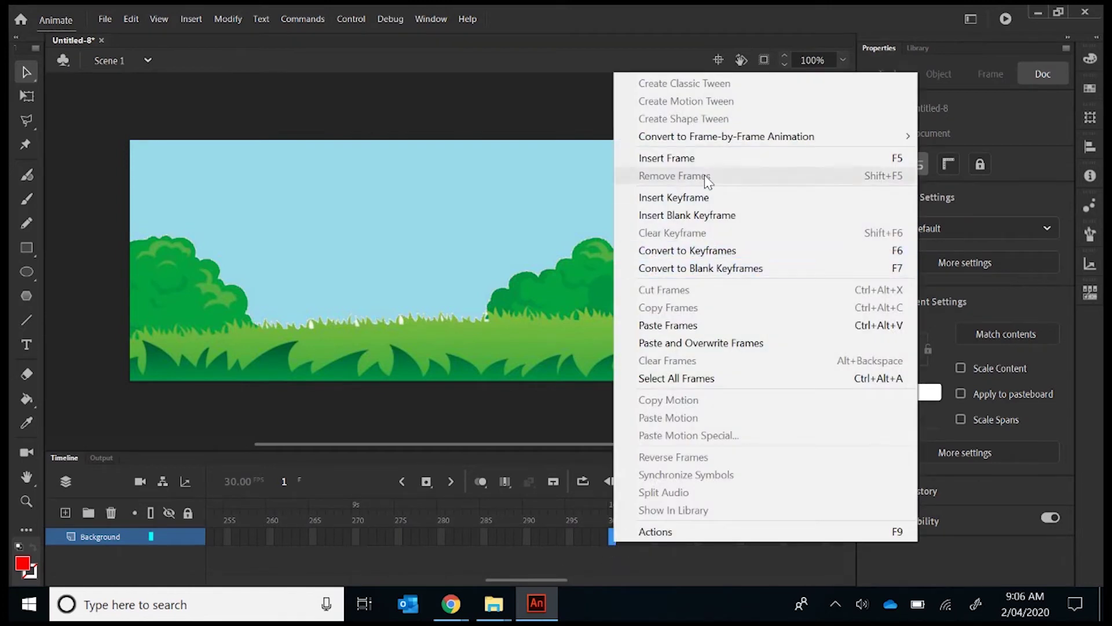
{"action": "left_click", "coordinate": [689, 158]}
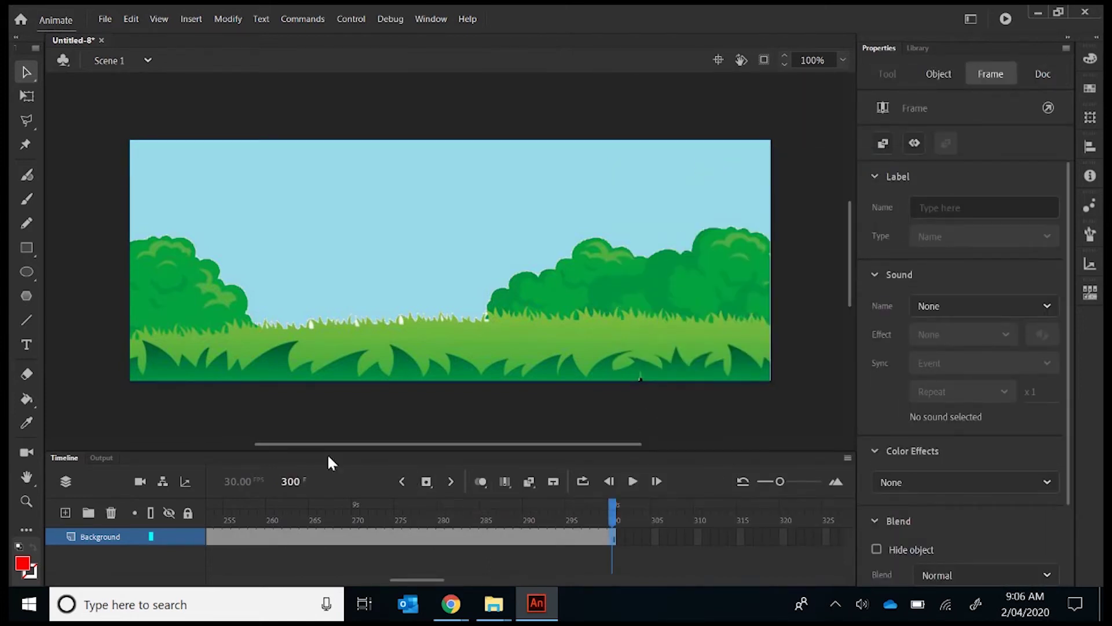
Preview the timeline from its first frame and return the playhead to frame 1
{"action": "left_click", "coordinate": [401, 479]}
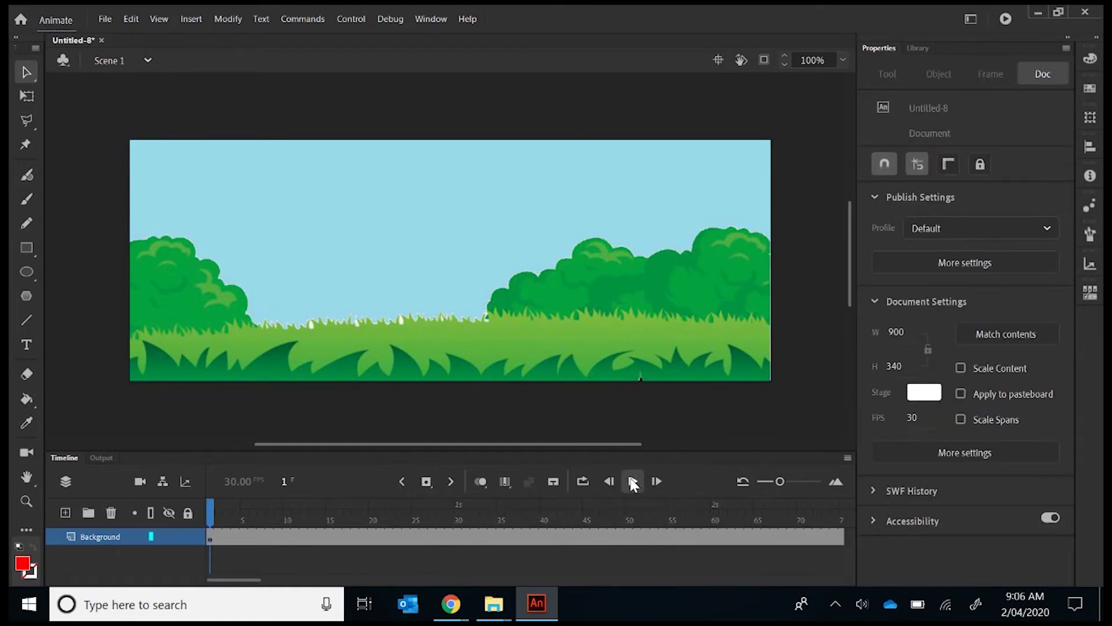
{"action": "left_click", "coordinate": [631, 481]}
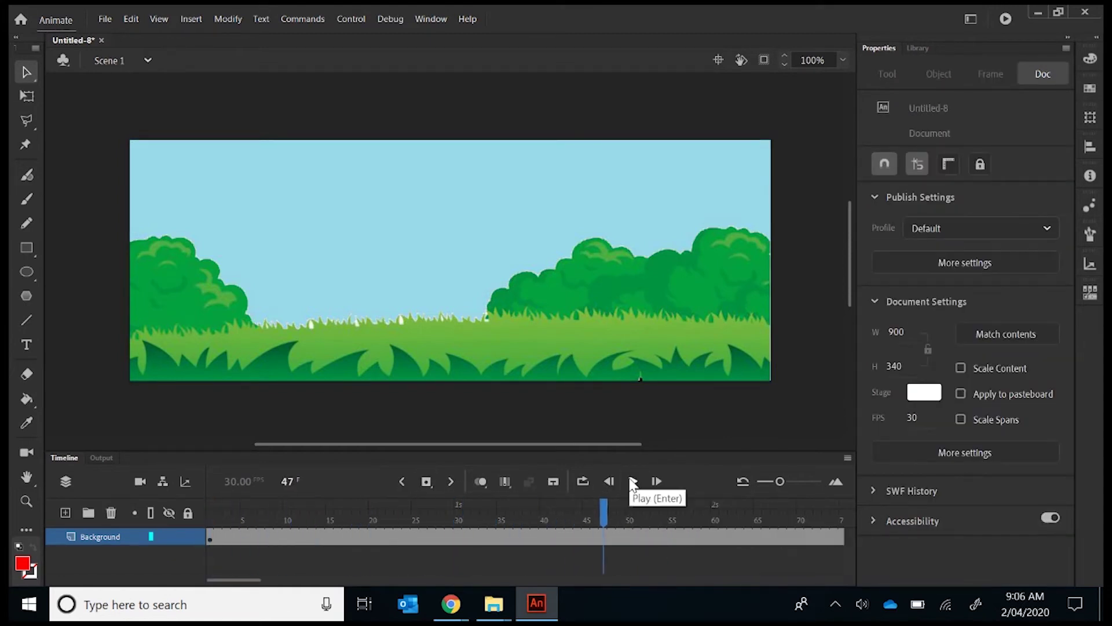
{"action": "left_click", "coordinate": [400, 482]}
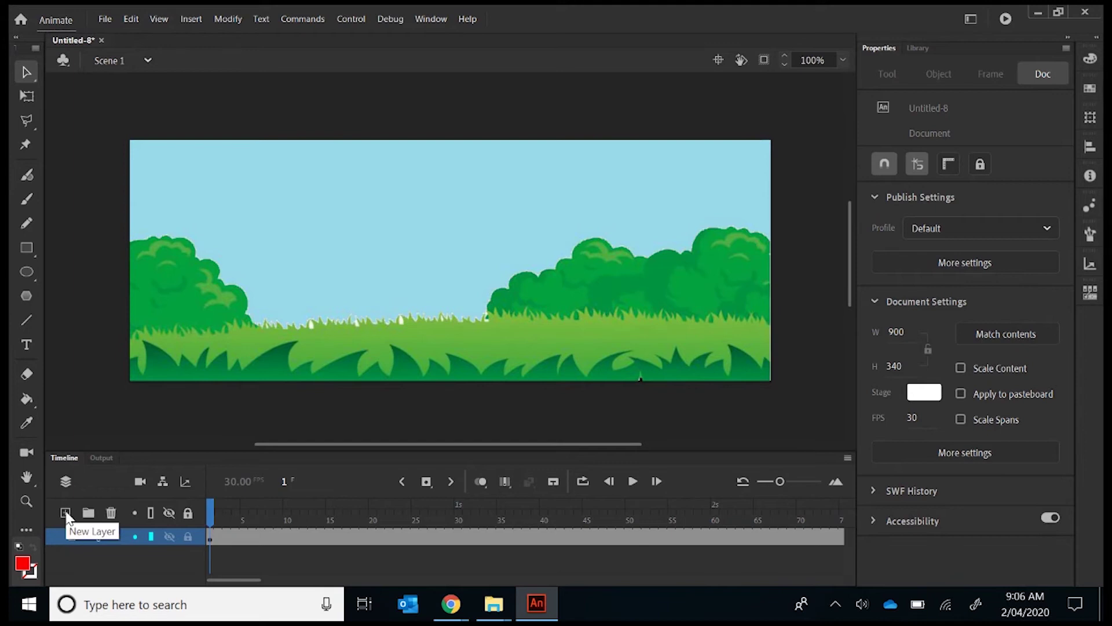
Add a new layer above Background and name it Hare
{"action": "left_click", "coordinate": [65, 512]}
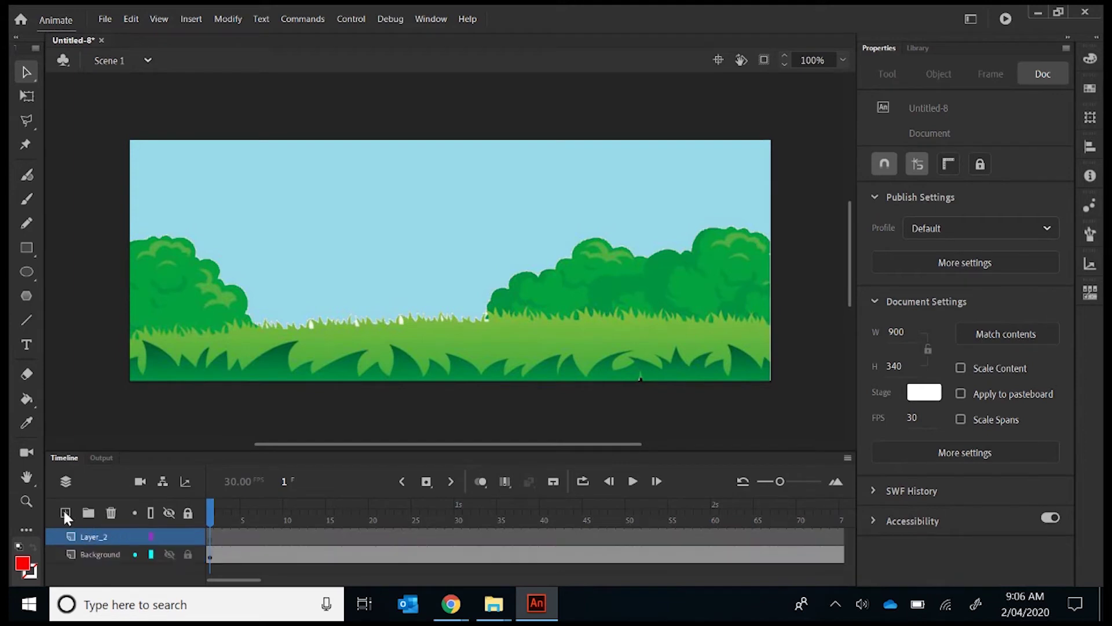
{"action": "double_click", "coordinate": [92, 537]}
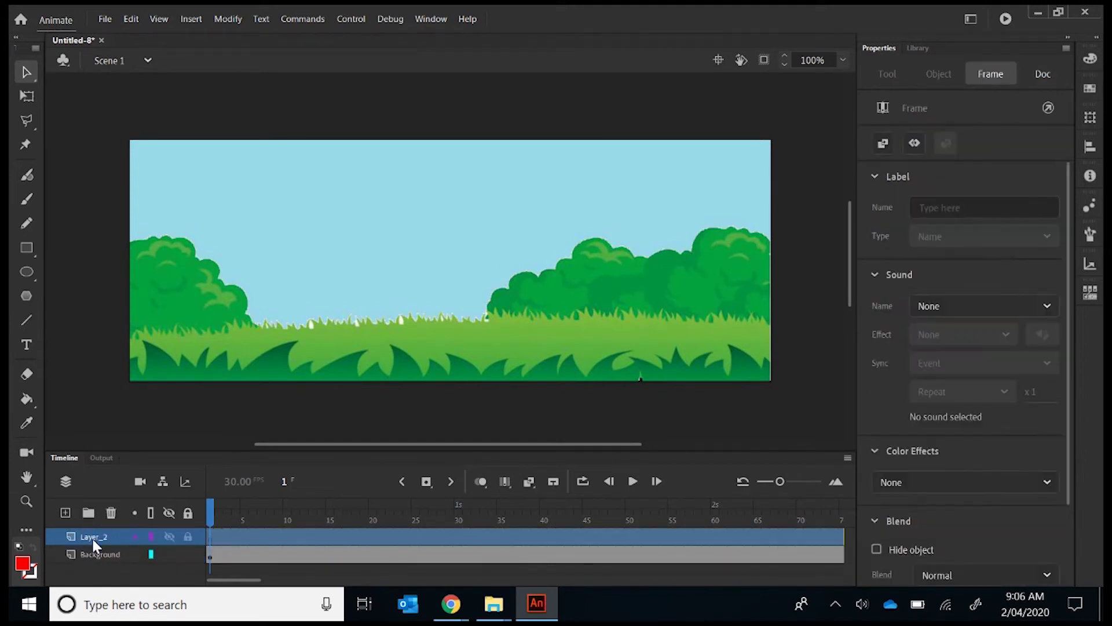
{"action": "type", "text": "Hare"}
{"action": "left_click", "coordinate": [93, 566]}
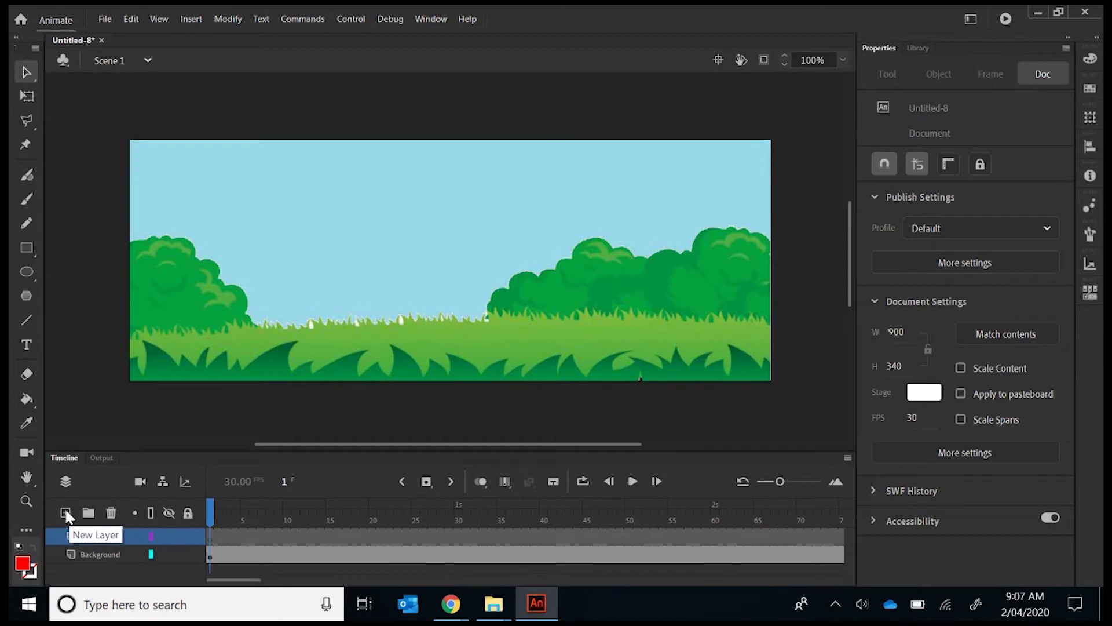
Add another layer above Hare and name it Turtoise
{"action": "left_click", "coordinate": [66, 513]}
{"action": "left_click", "coordinate": [101, 544]}
{"action": "double_click", "coordinate": [100, 541]}
{"action": "type", "text": "Tutoise"}
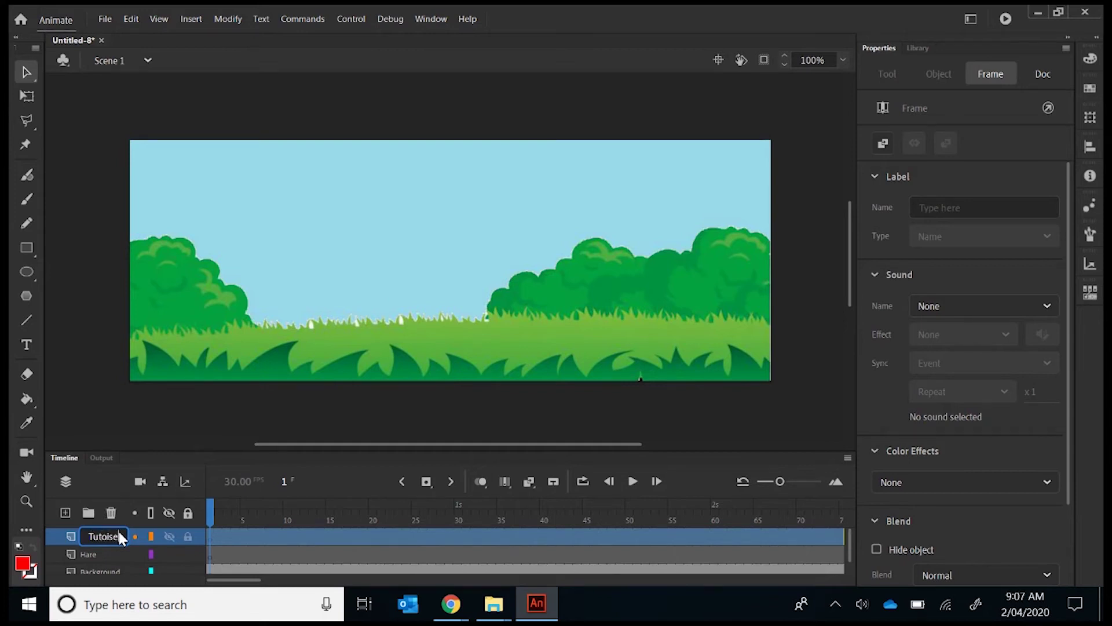
{"action": "left_click", "coordinate": [93, 553]}
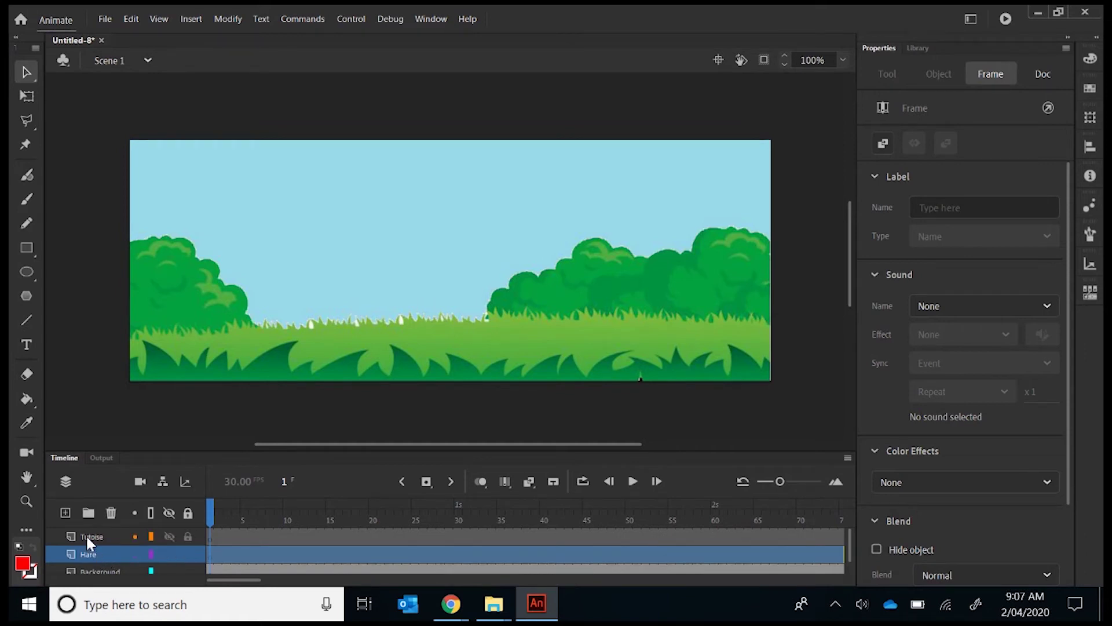
{"action": "double_click", "coordinate": [85, 534]}
{"action": "left_click", "coordinate": [98, 535]}
{"action": "type", "text": "r"}
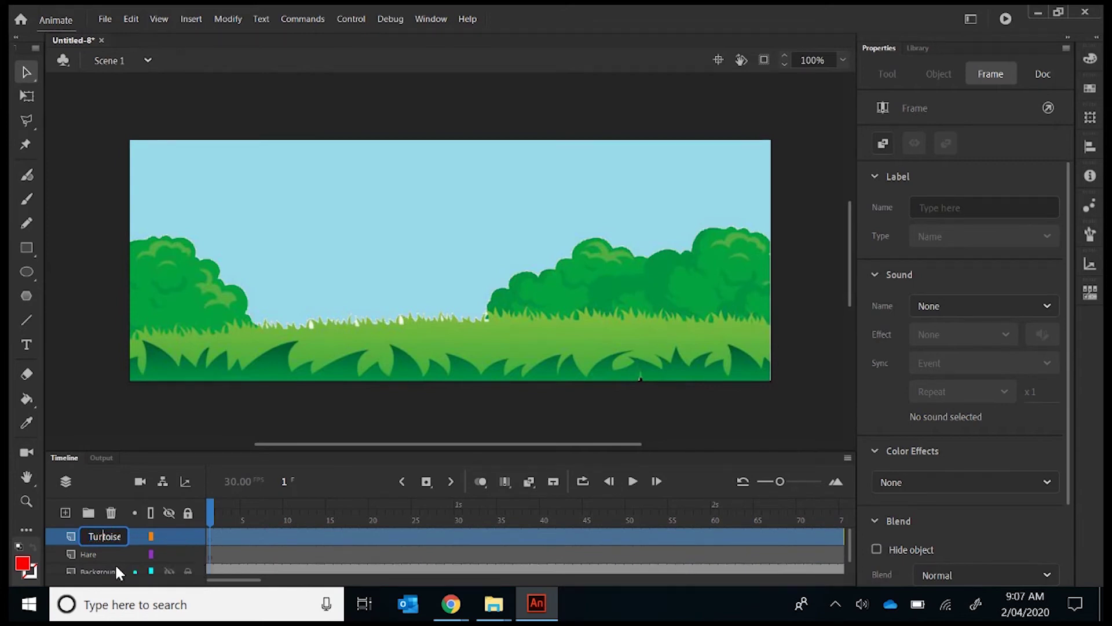
{"action": "left_click", "coordinate": [94, 554]}
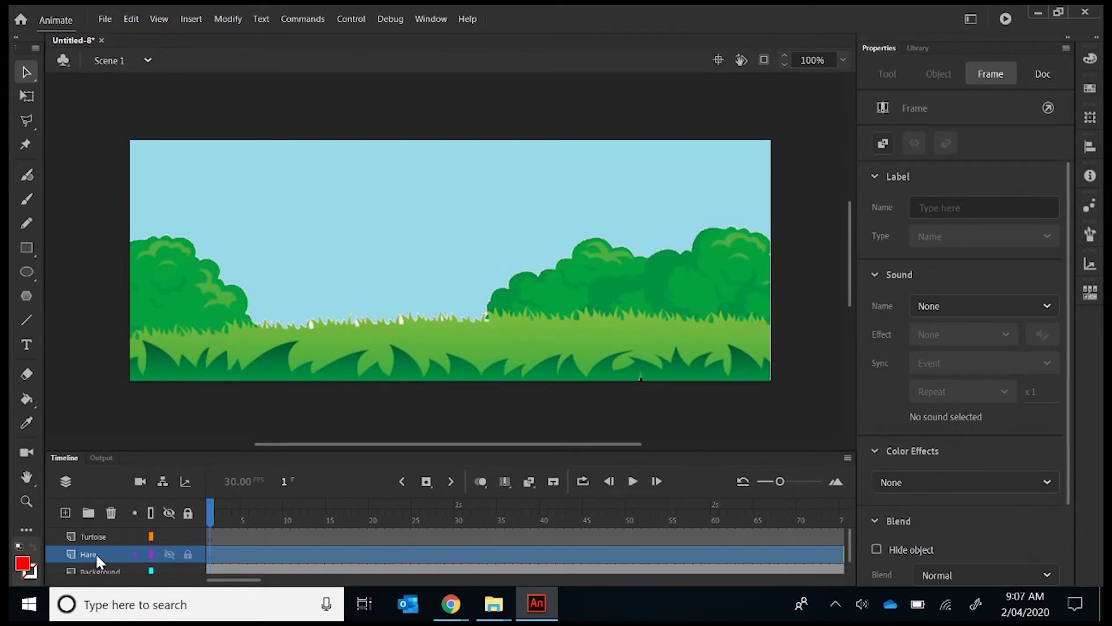
Import the hare2 image to the stage on frame 1 of the Hare layer and move it to about X -22, Y 141
{"action": "left_click", "coordinate": [209, 549]}
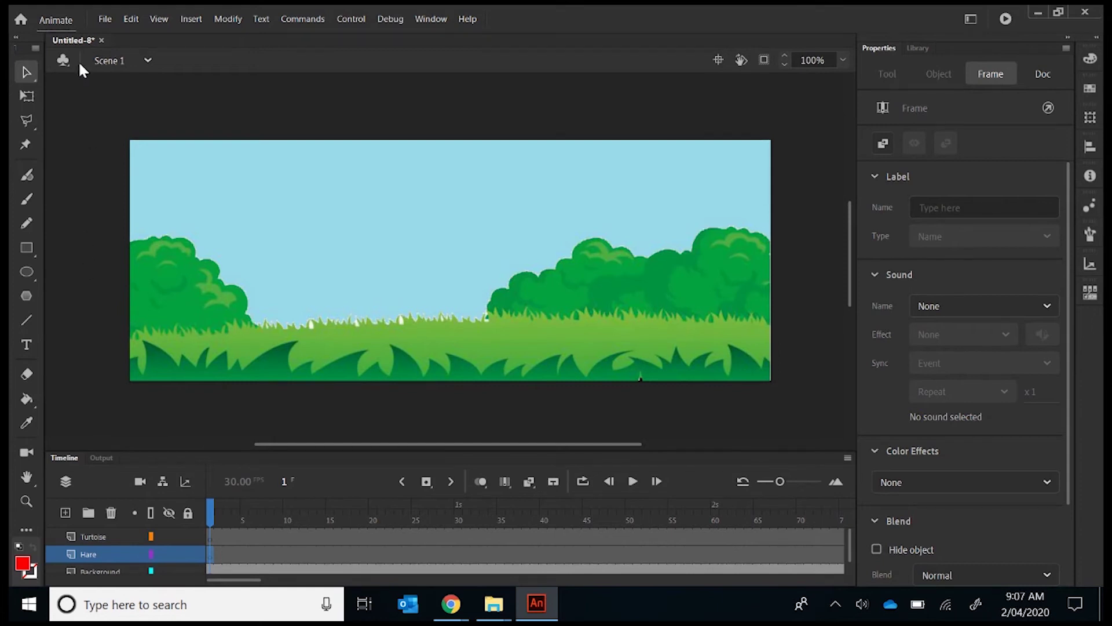
{"action": "left_click", "coordinate": [105, 21]}
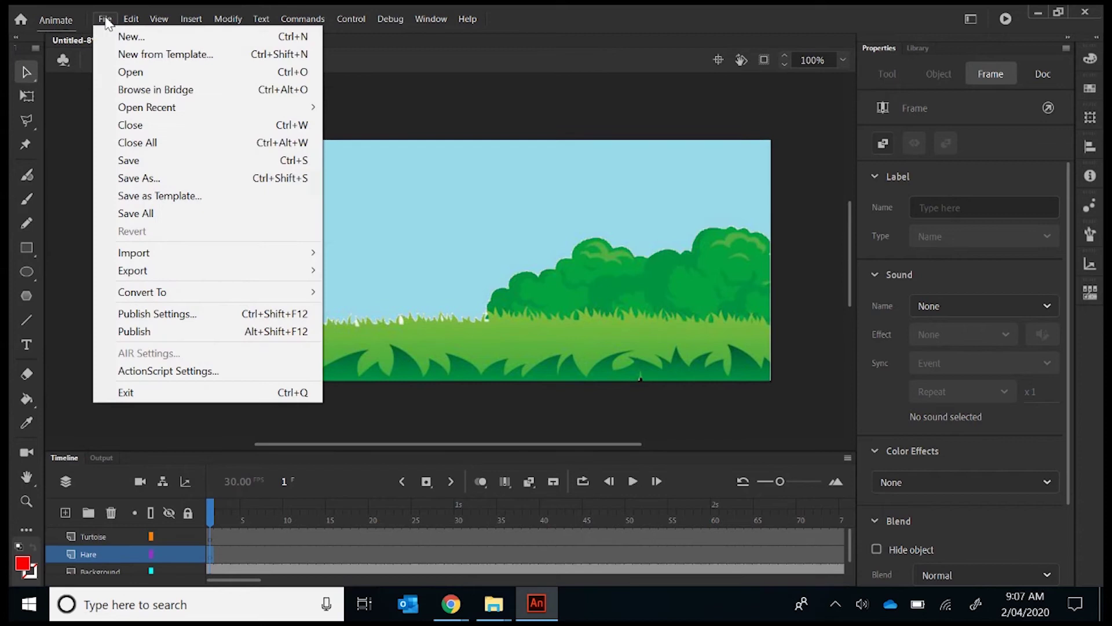
{"action": "mouse_move", "coordinate": [175, 249]}
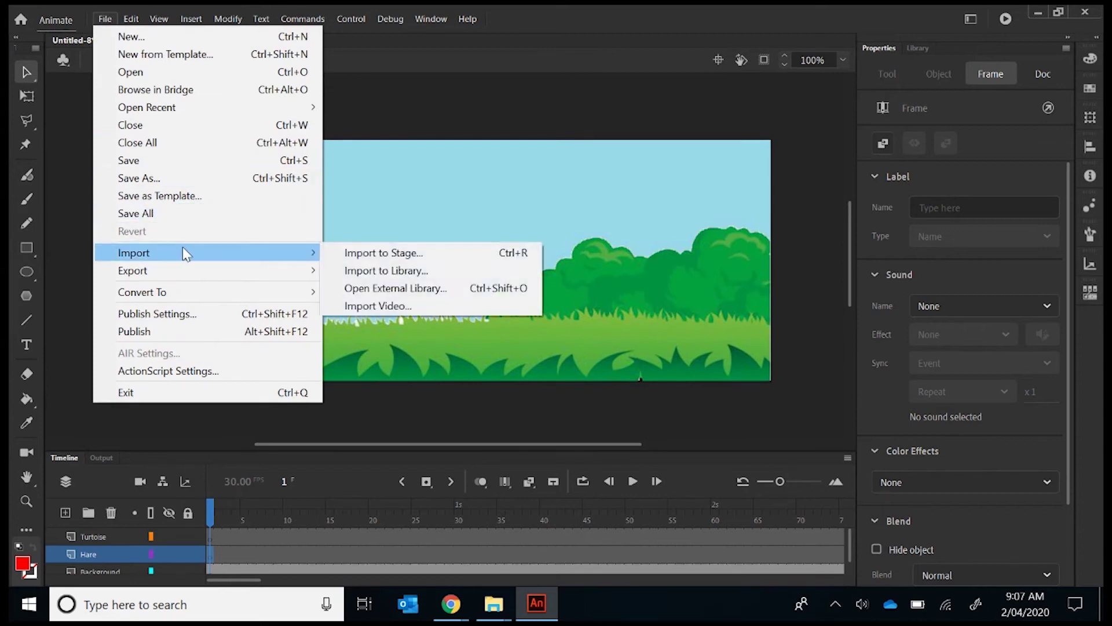
{"action": "left_click", "coordinate": [366, 253]}
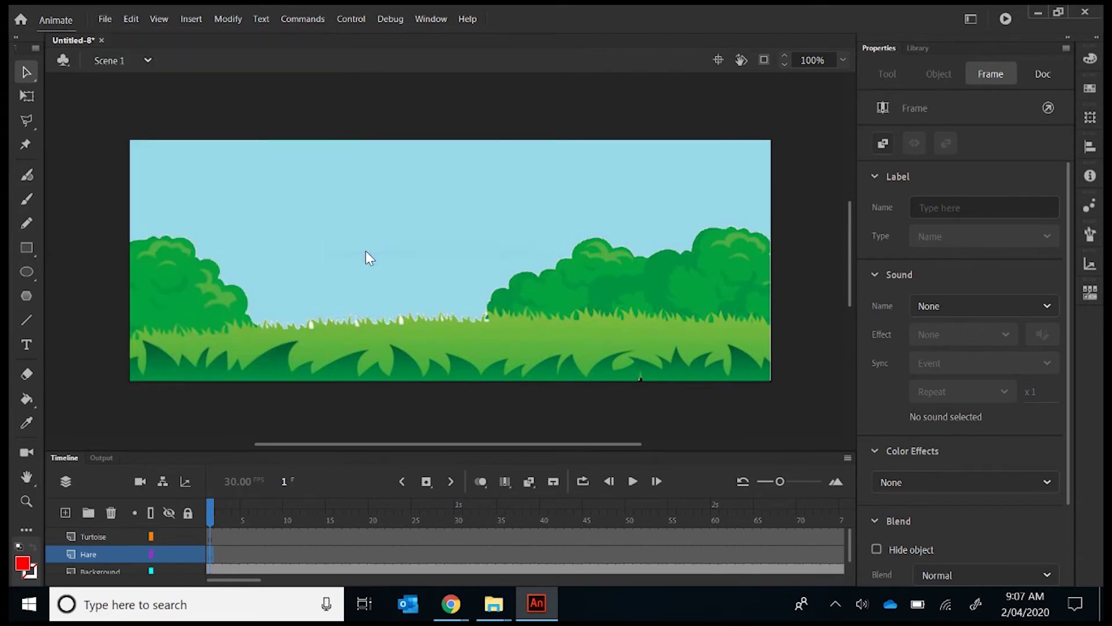
{"action": "double_click", "coordinate": [381, 152]}
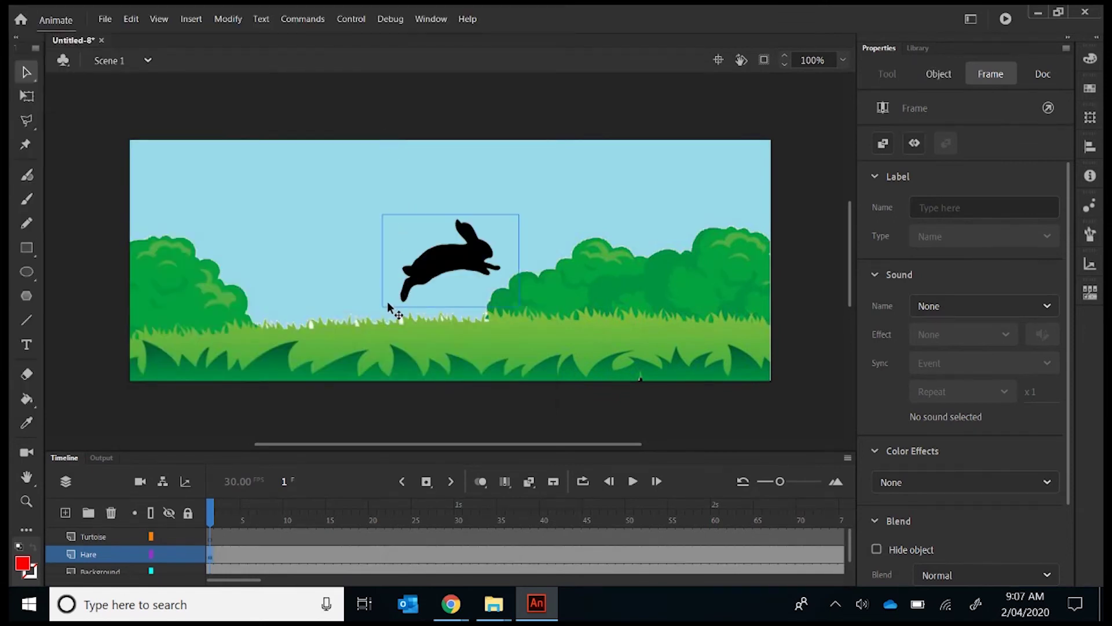
{"action": "left_click_drag", "start_coordinate": [432, 272], "coordinate": [177, 294]}
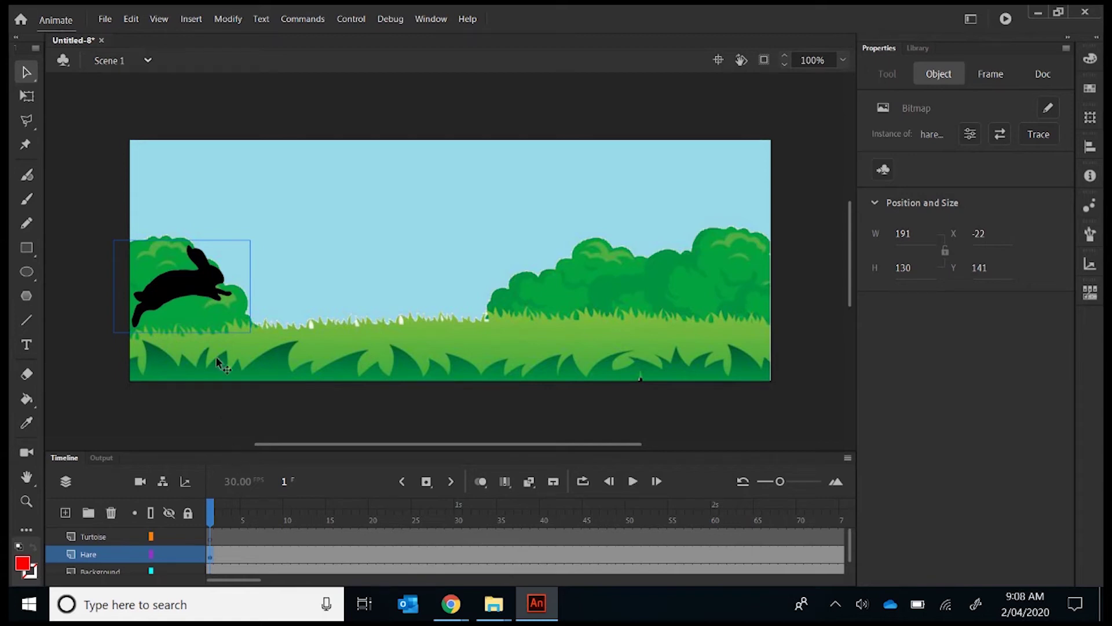
Convert the hare image on the stage into a Movie Clip symbol named Hare
{"action": "right_click", "coordinate": [199, 284]}
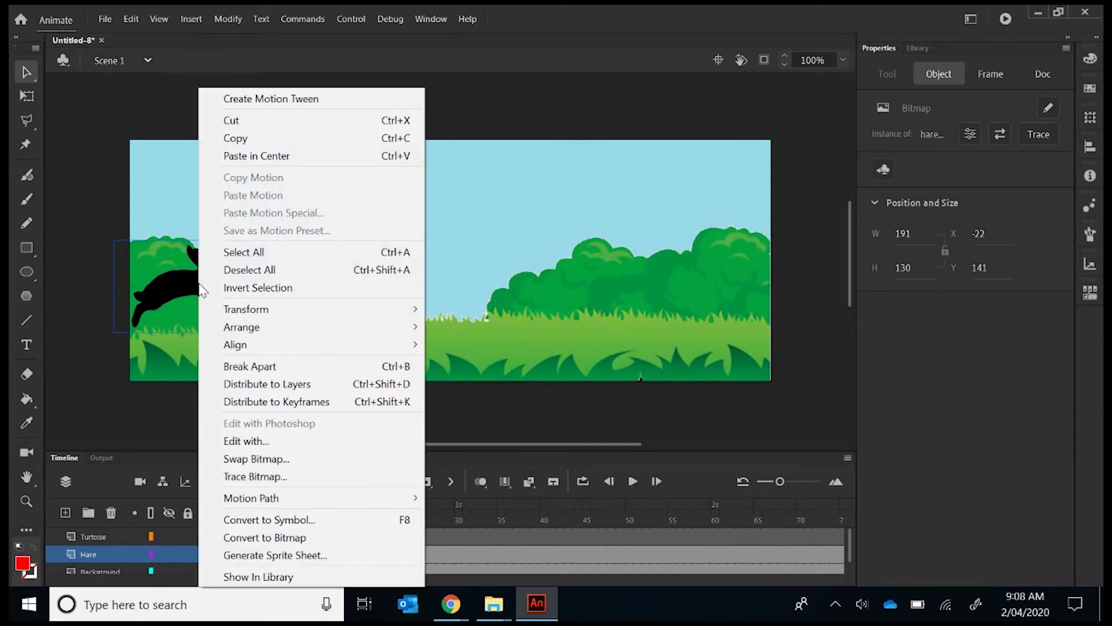
{"action": "left_click", "coordinate": [312, 523]}
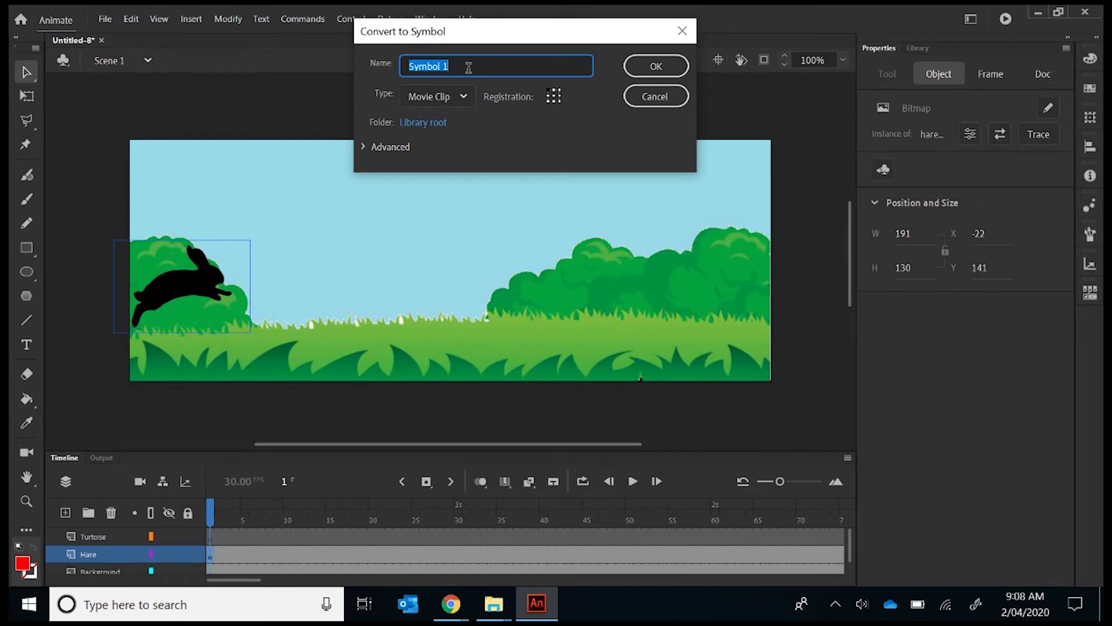
{"action": "type", "text": "Hare"}
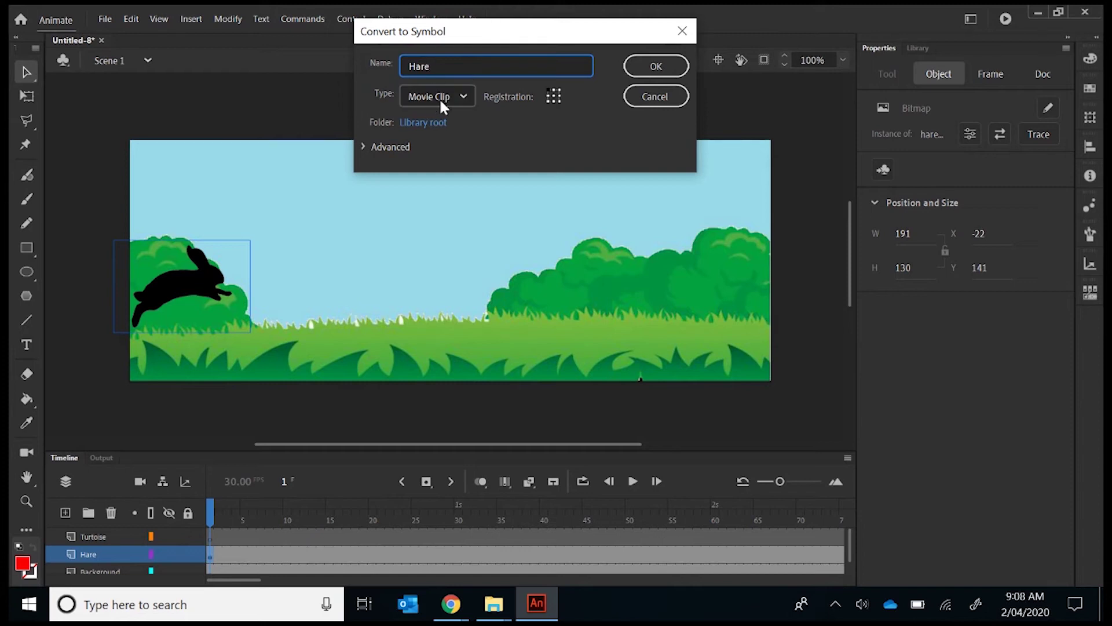
{"action": "left_click", "coordinate": [649, 74]}
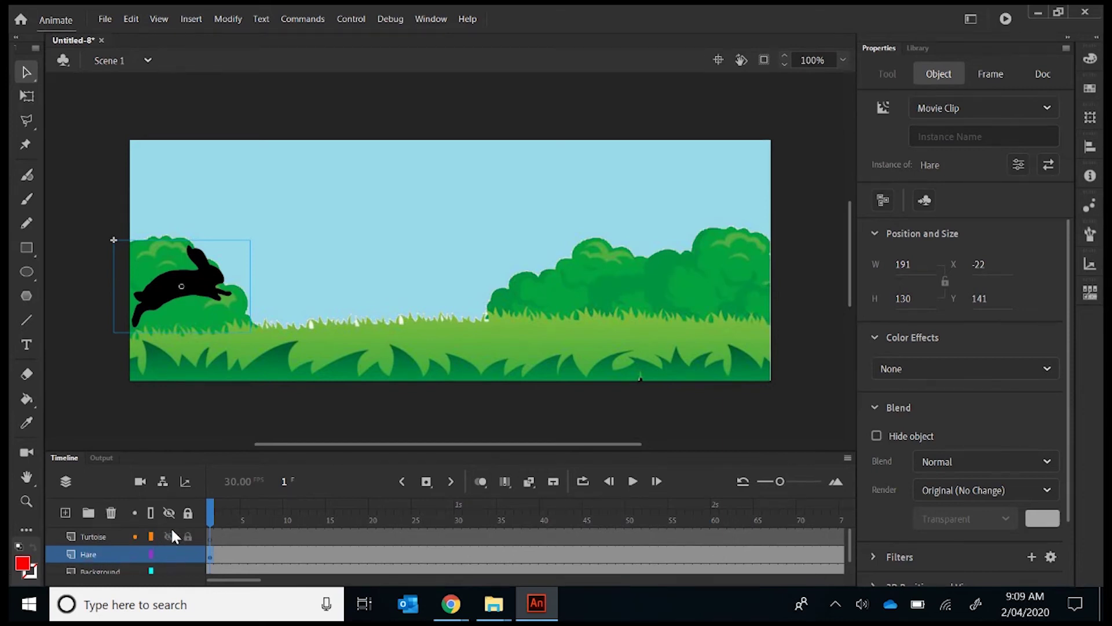
Insert a keyframe at frame 60 of the Hare layer and move the hare horizontally to about X 369, Y 141
{"action": "left_click", "coordinate": [716, 556]}
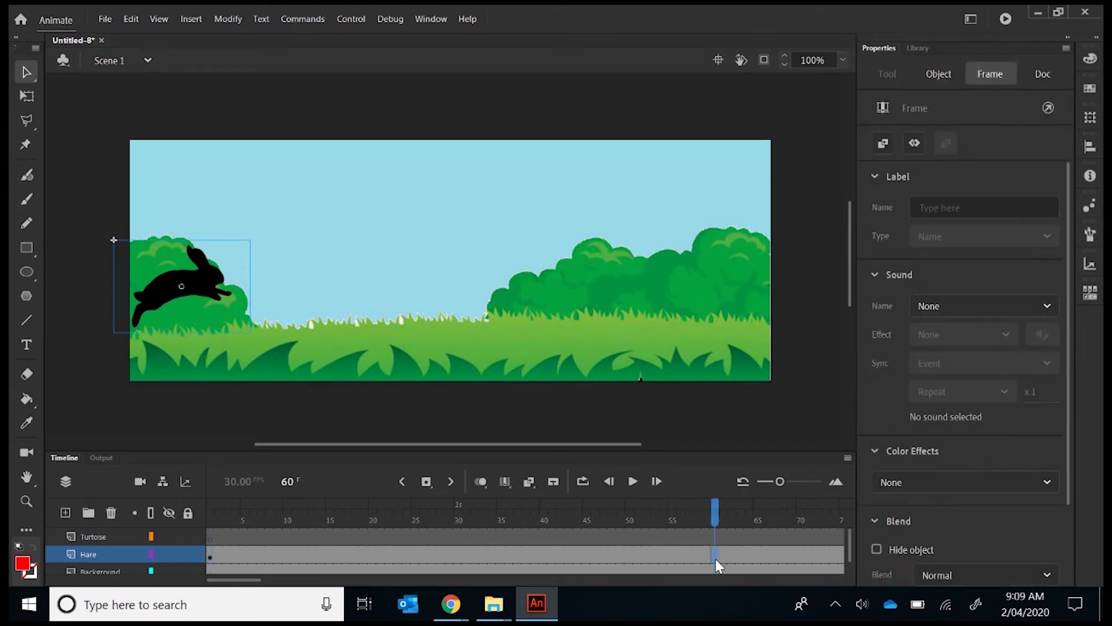
{"action": "right_click", "coordinate": [715, 559]}
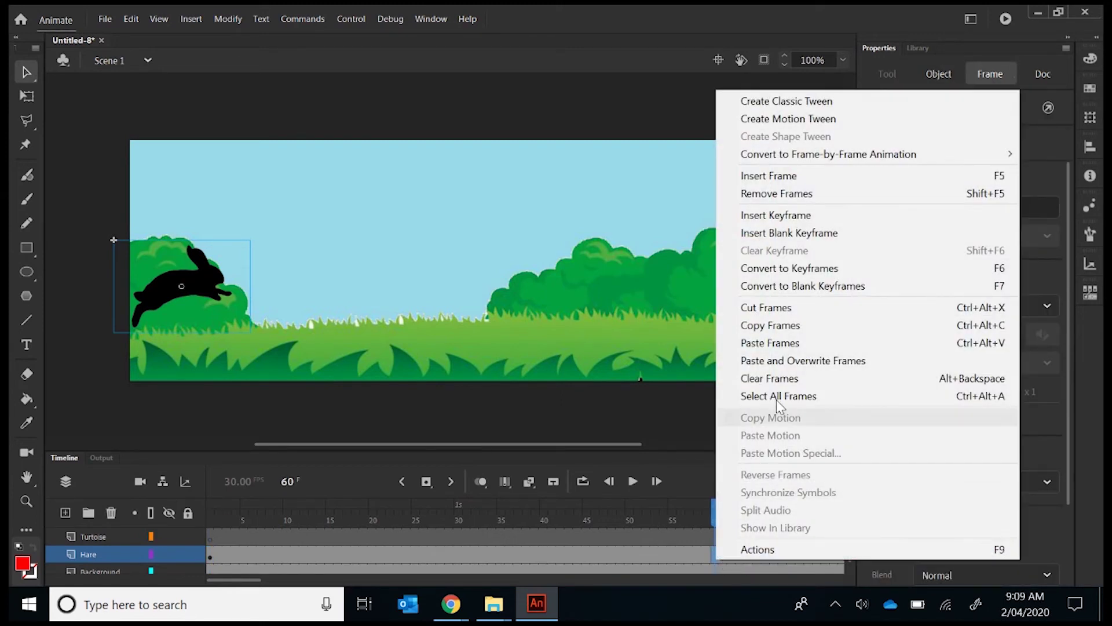
{"action": "left_click", "coordinate": [809, 223]}
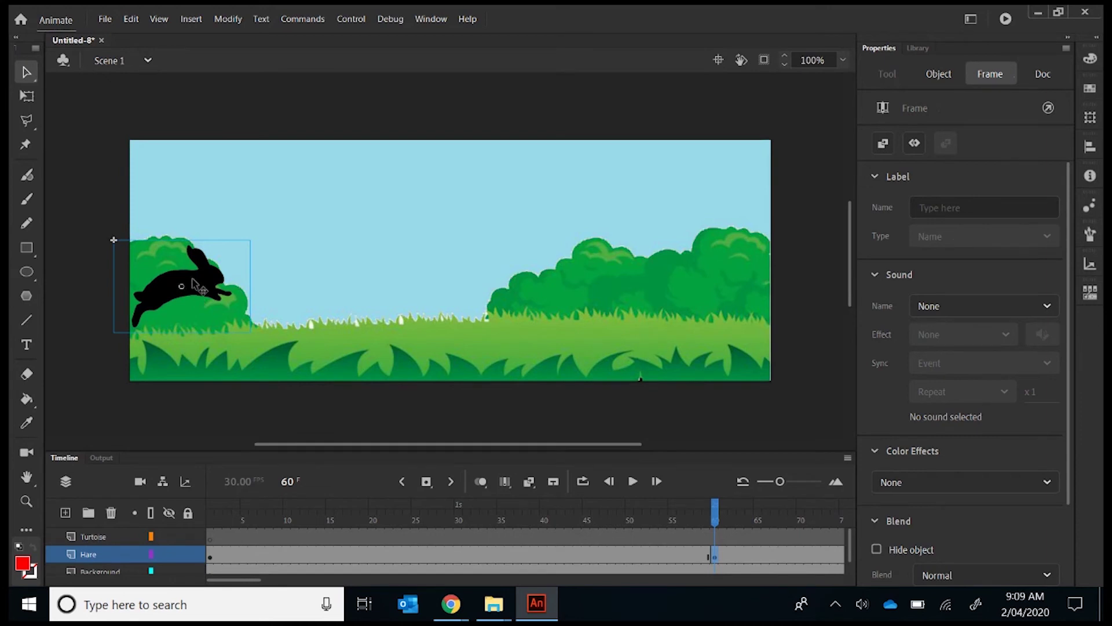
{"action": "left_click_drag", "start_coordinate": [195, 284], "coordinate": [470, 278]}
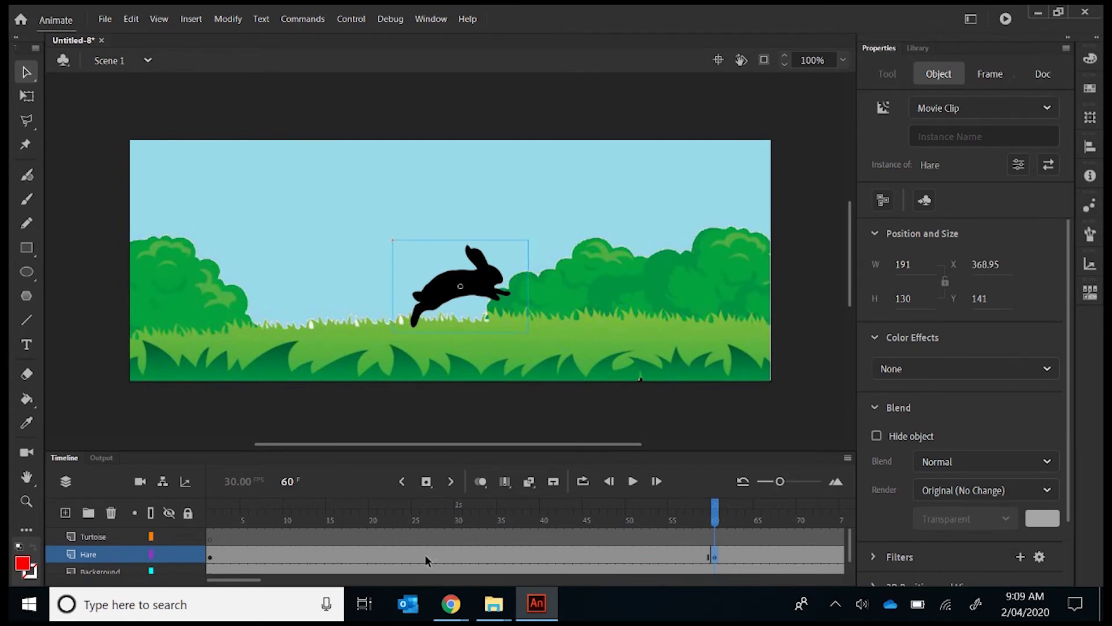
Create a classic tween between frames 1 and 60 of the Hare layer and play back the movement
{"action": "left_click", "coordinate": [710, 557]}
{"action": "right_click", "coordinate": [431, 558]}
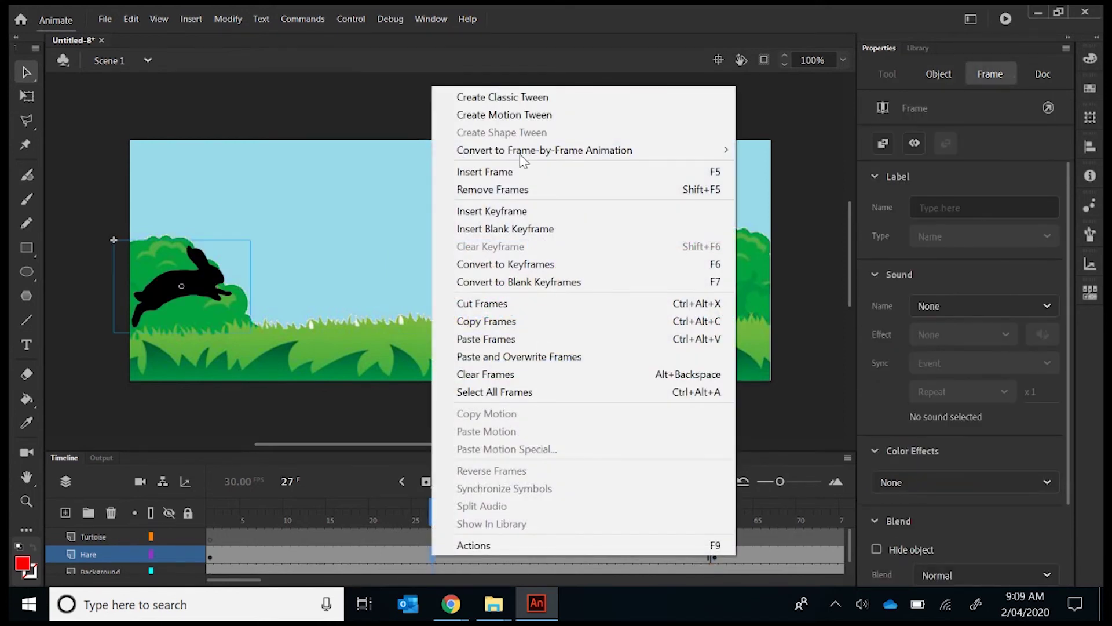
{"action": "left_click", "coordinate": [502, 98]}
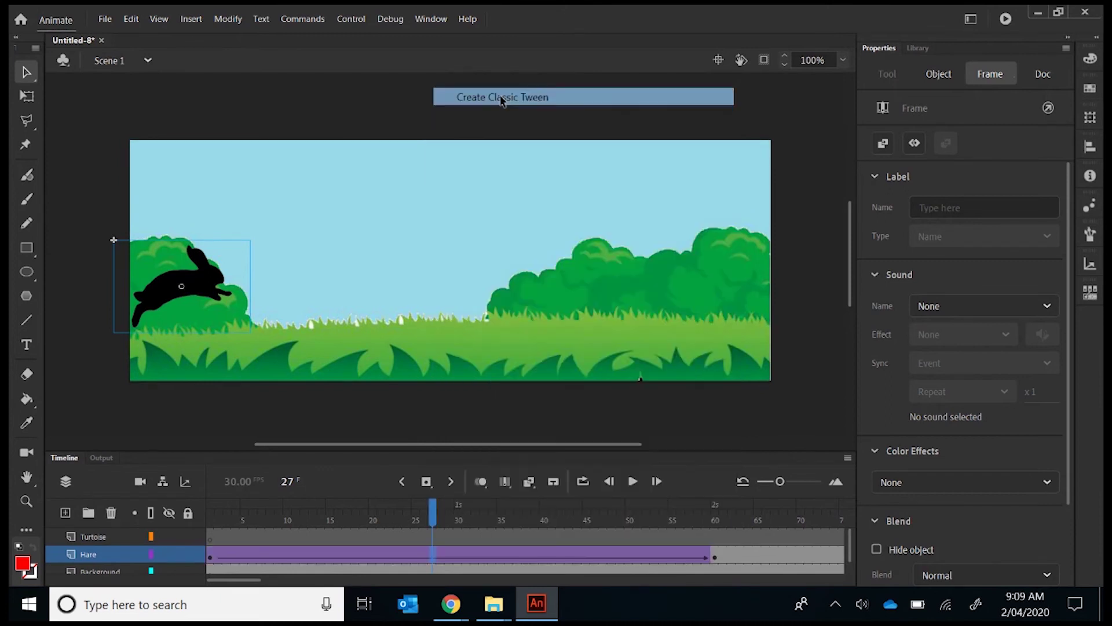
{"action": "left_click", "coordinate": [401, 480]}
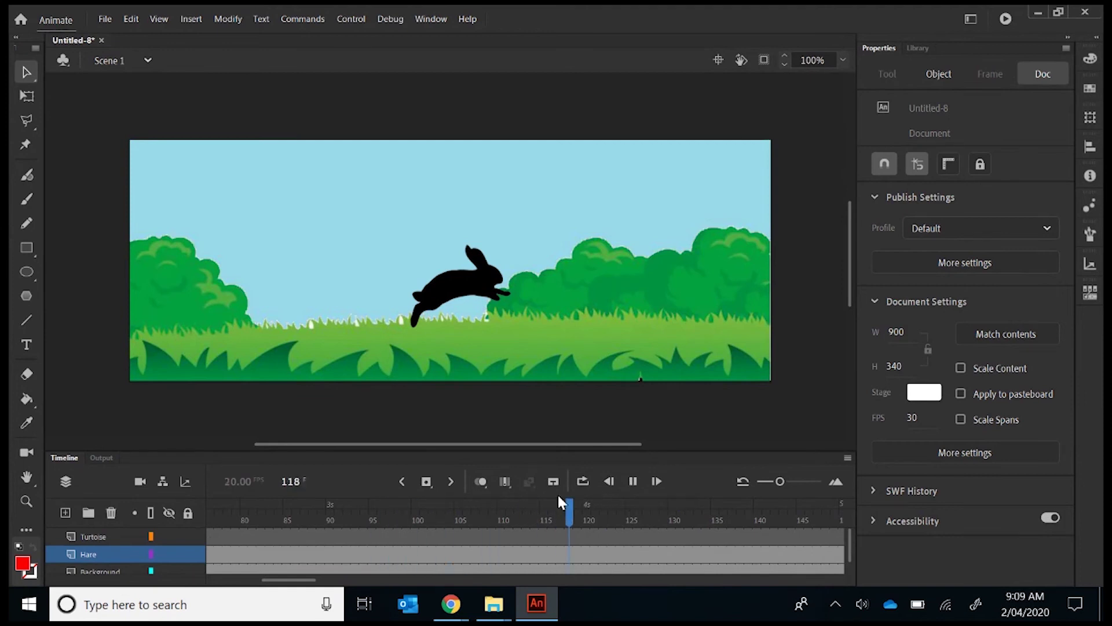
{"action": "left_click", "coordinate": [403, 484]}
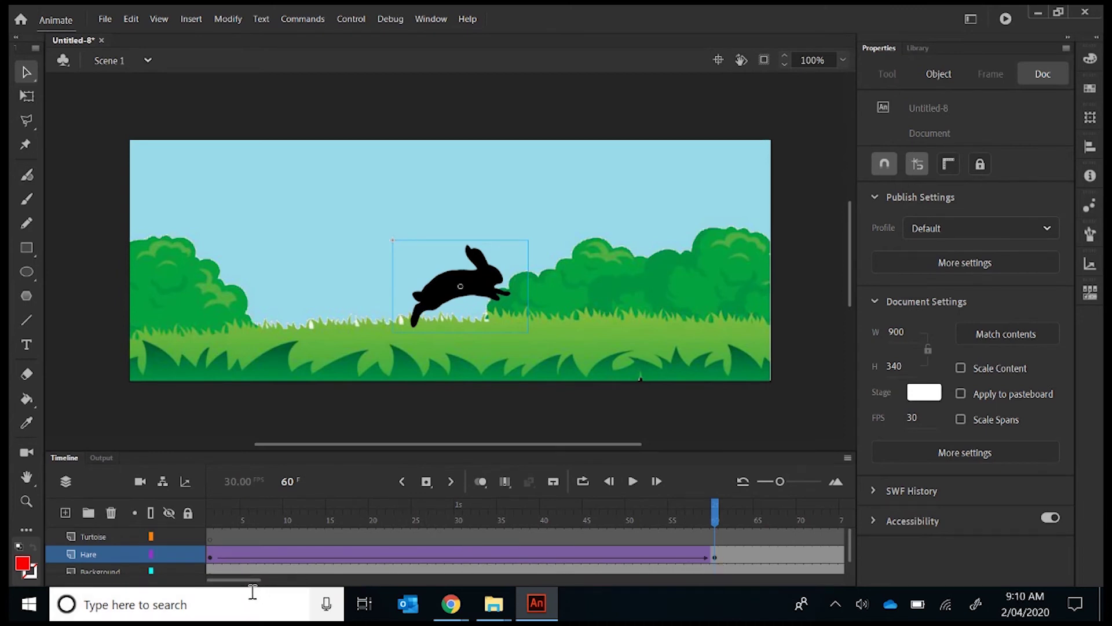
Insert a keyframe at frame 180 of the Hare layer, keeping the hare in its mid-stage position
{"action": "left_click_drag", "start_coordinate": [232, 583], "coordinate": [340, 580]}
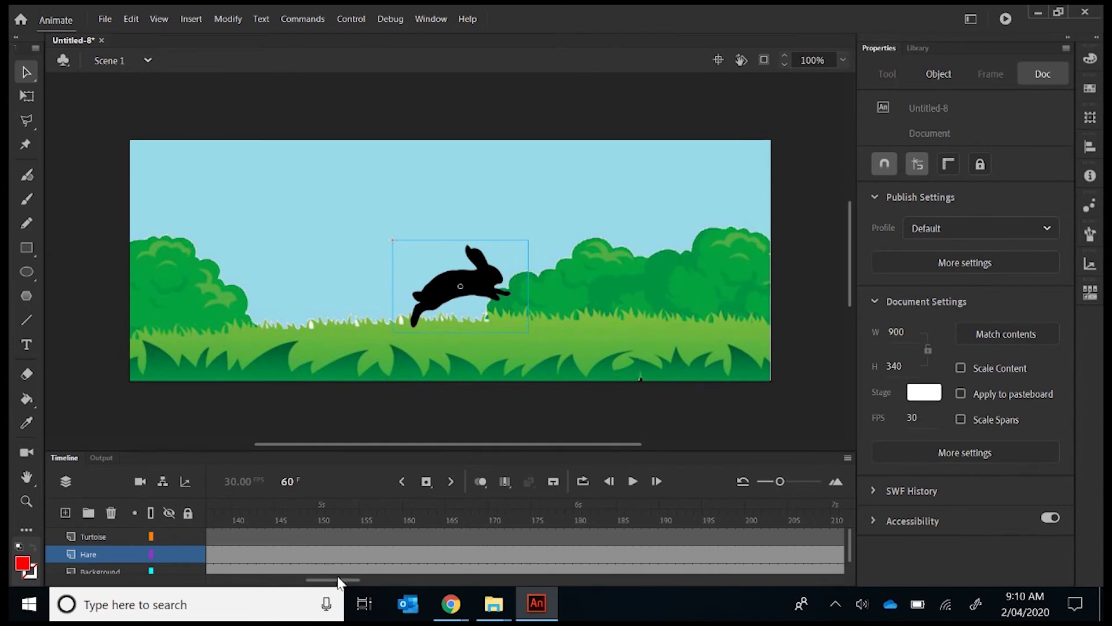
{"action": "left_click", "coordinate": [578, 555]}
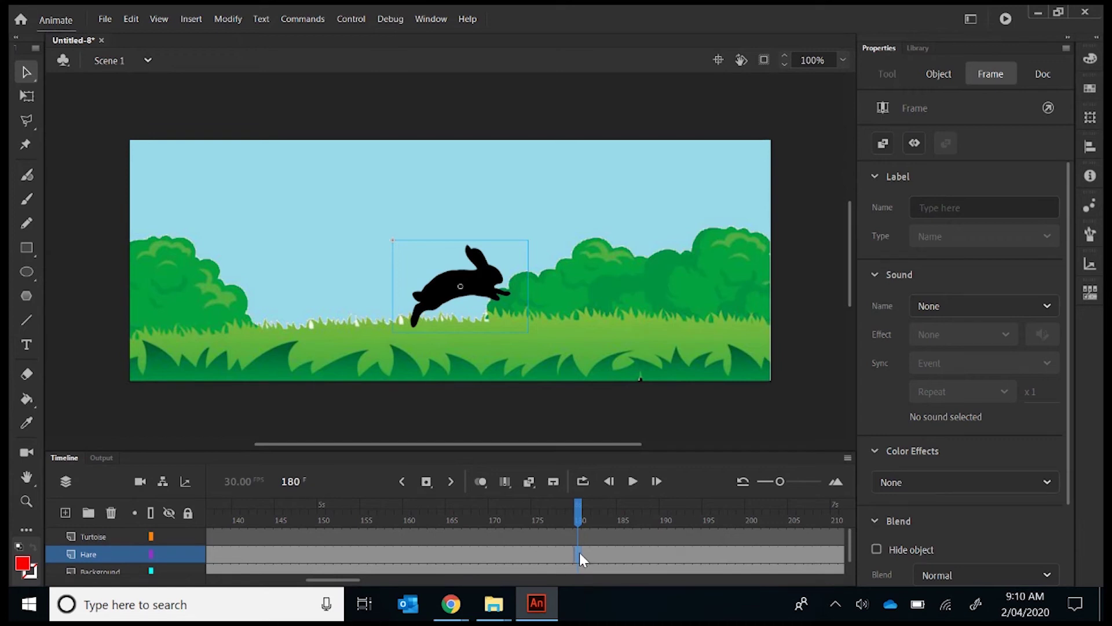
{"action": "right_click", "coordinate": [579, 552]}
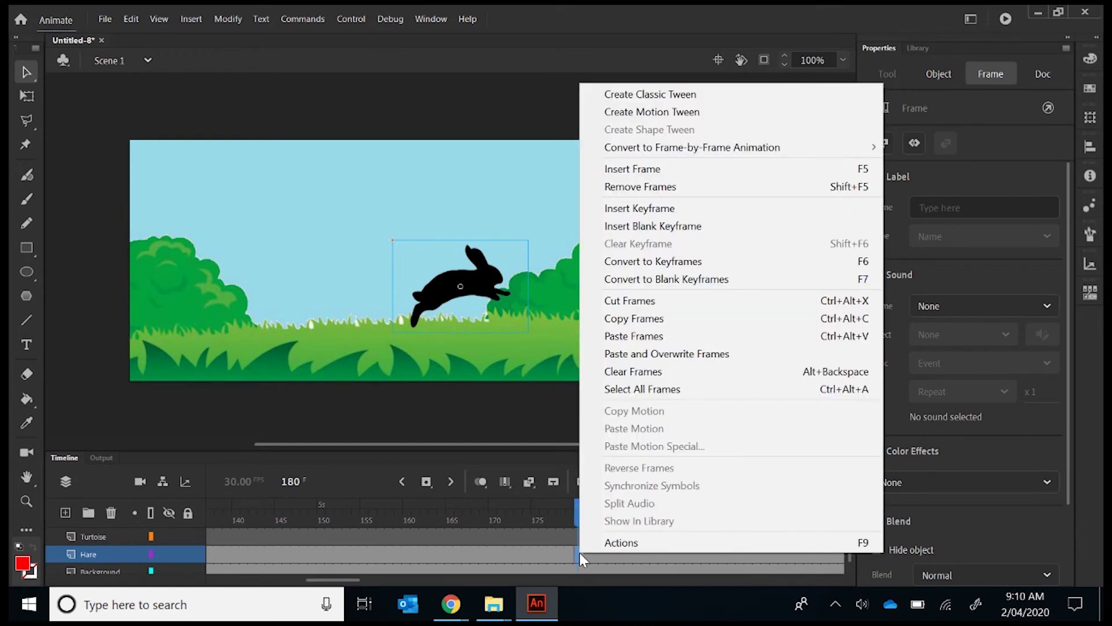
{"action": "left_click", "coordinate": [658, 209]}
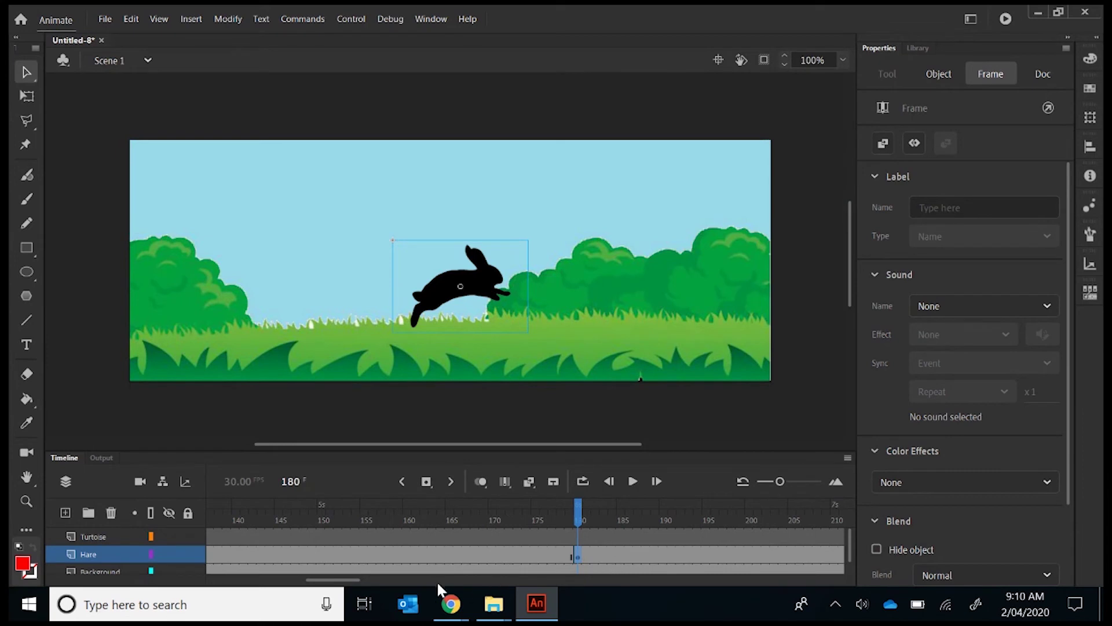
Insert a keyframe at frame 240 of the Hare layer and move the hare to about X 730, Y 141
{"action": "left_click_drag", "start_coordinate": [320, 584], "coordinate": [388, 577]}
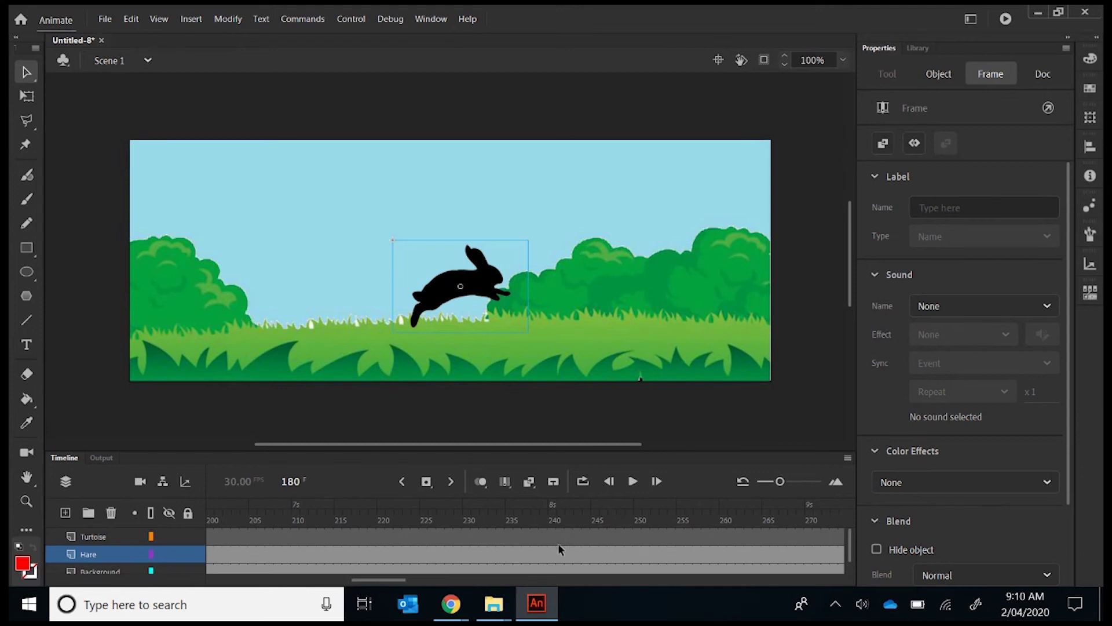
{"action": "left_click", "coordinate": [554, 551]}
{"action": "right_click", "coordinate": [554, 558]}
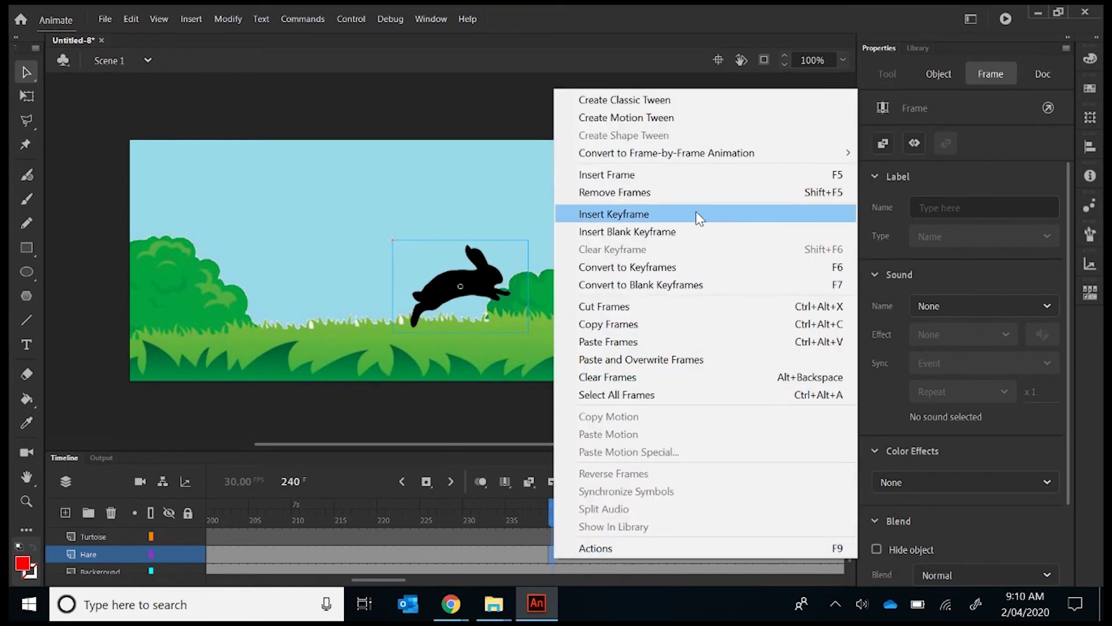
{"action": "left_click", "coordinate": [695, 217]}
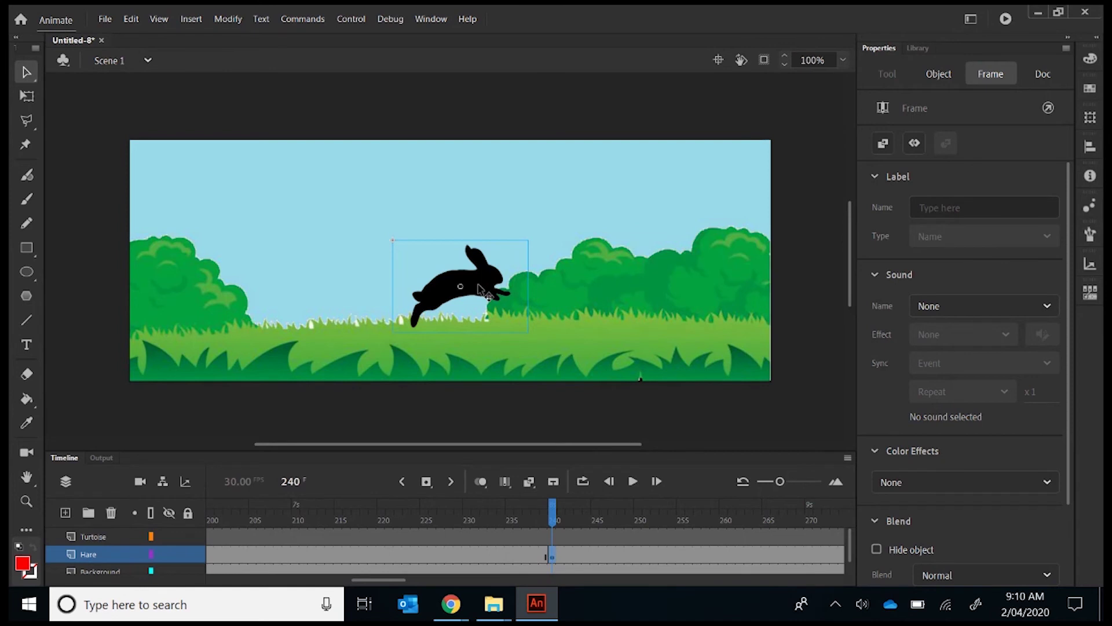
{"action": "left_click_drag", "start_coordinate": [480, 288], "coordinate": [737, 284]}
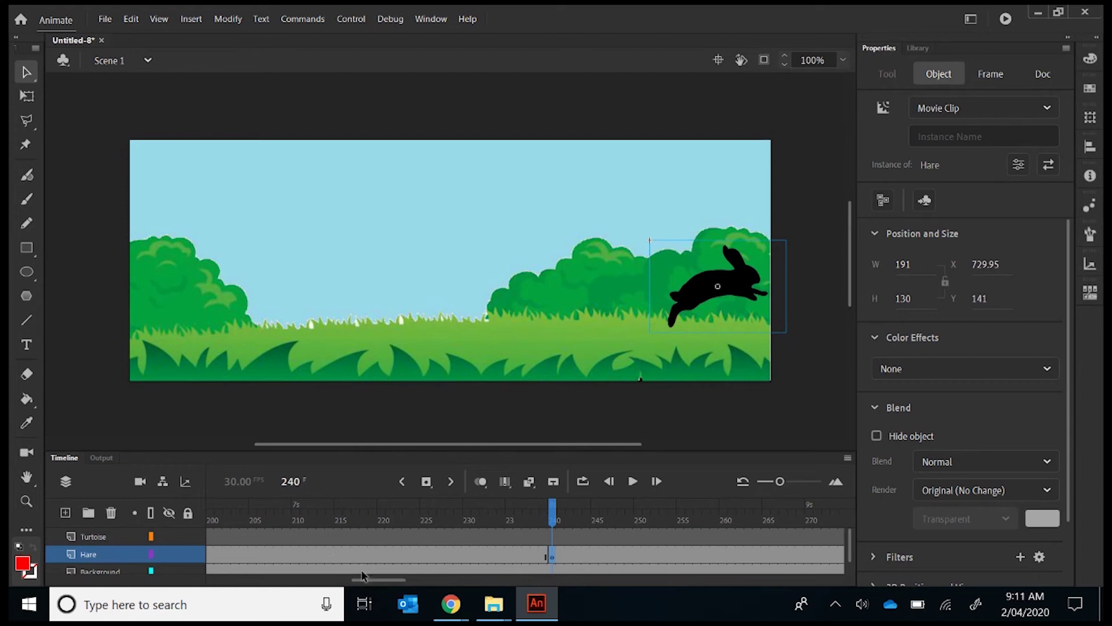
Create a classic tween between frames 180 and 240 of the Hare layer and preview it from frame 180
{"action": "right_click", "coordinate": [358, 555]}
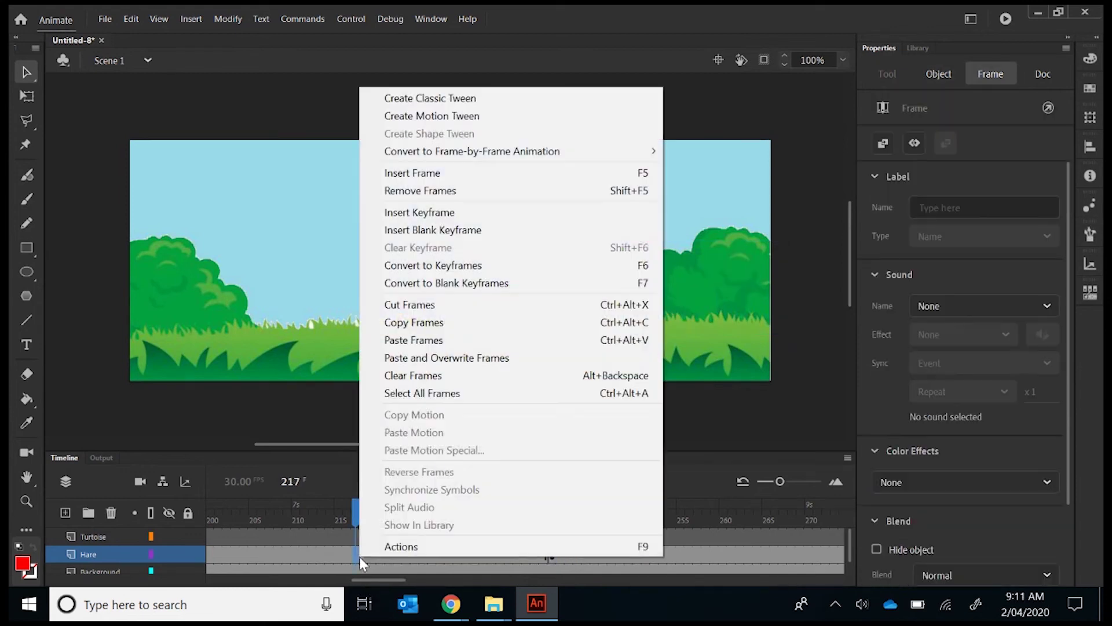
{"action": "left_click", "coordinate": [441, 100]}
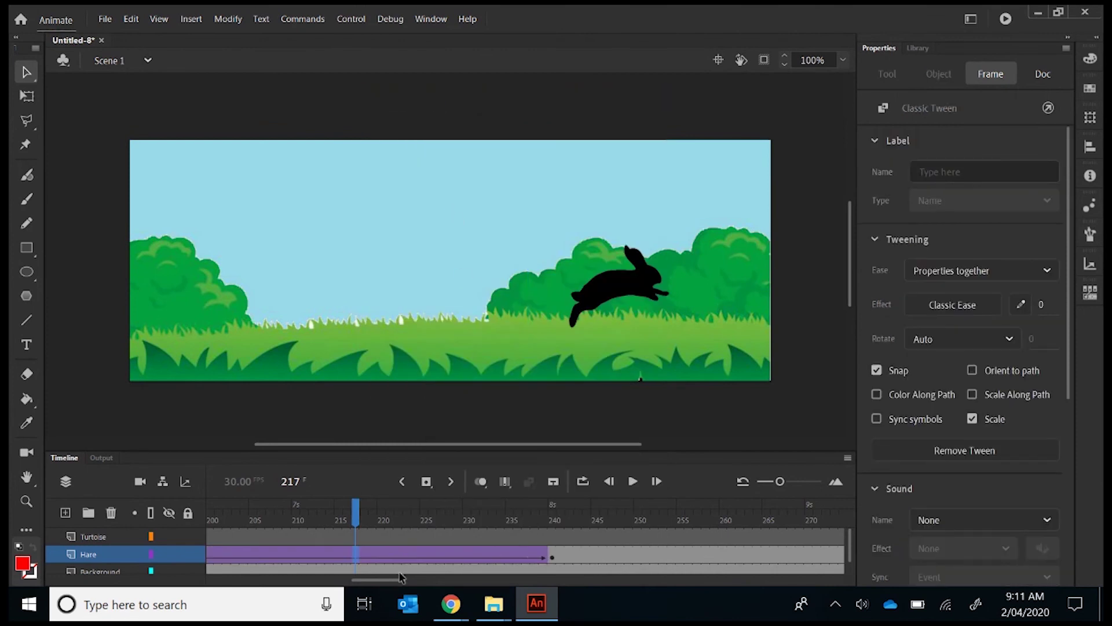
{"action": "left_click", "coordinate": [404, 481]}
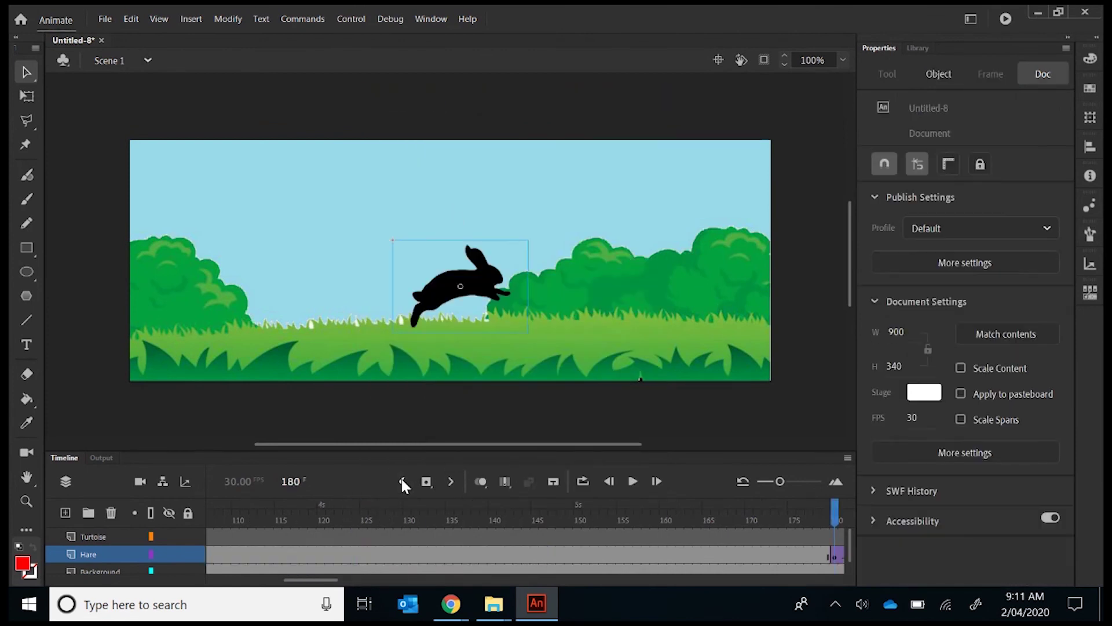
{"action": "left_click", "coordinate": [630, 482]}
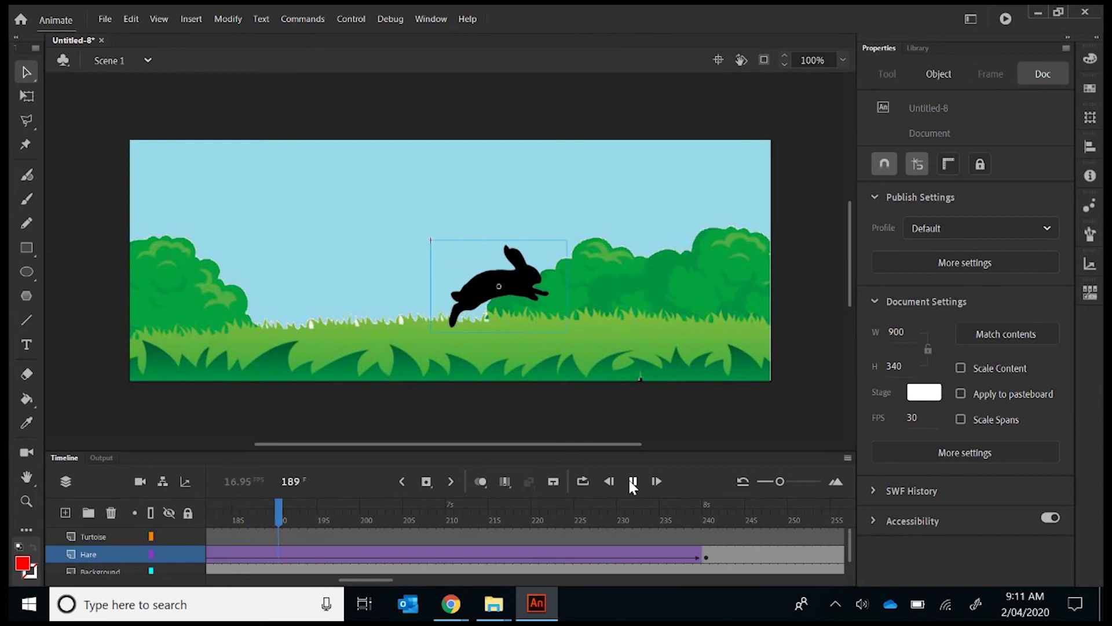
{"action": "left_click", "coordinate": [634, 481]}
Play the whole hare animation from frame 1 and return the playhead to frame 1
{"action": "left_click", "coordinate": [400, 481]}
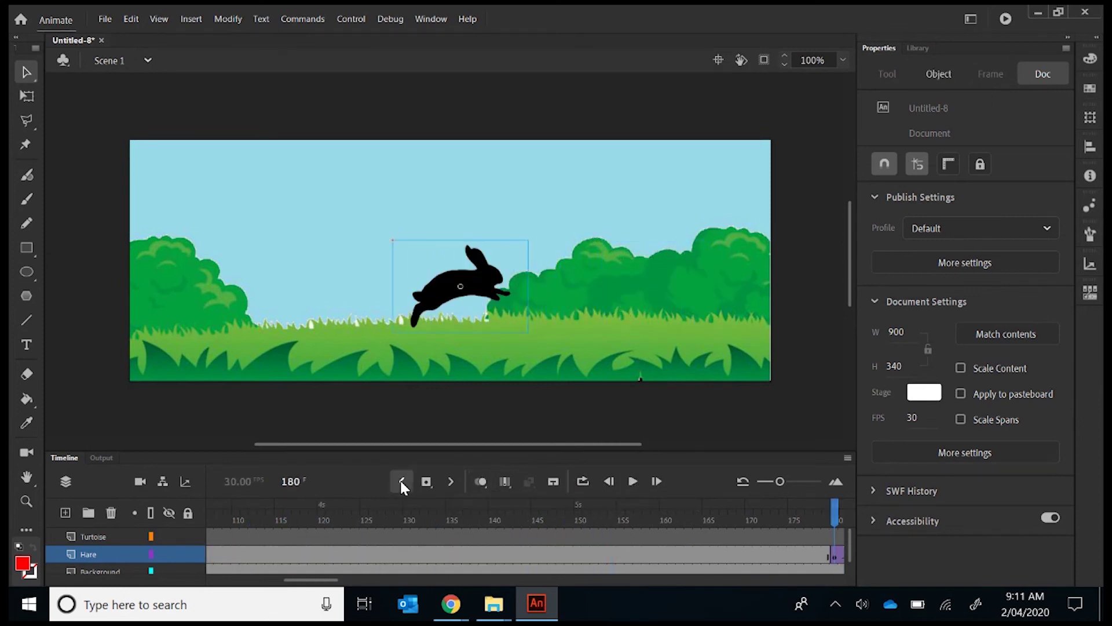
{"action": "left_click", "coordinate": [400, 481]}
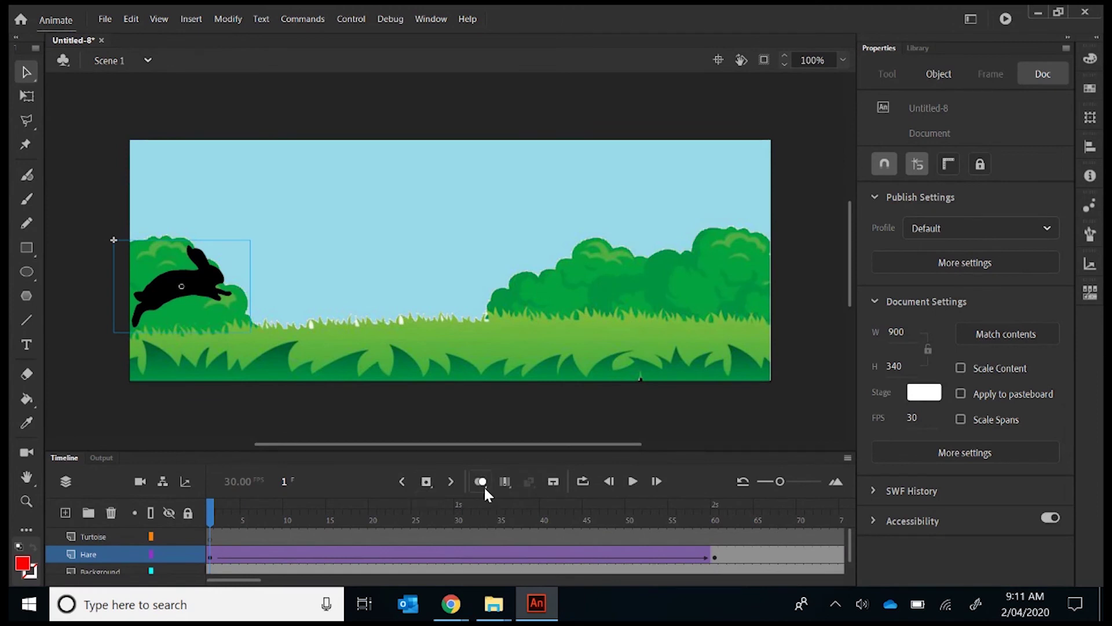
{"action": "left_click", "coordinate": [633, 481]}
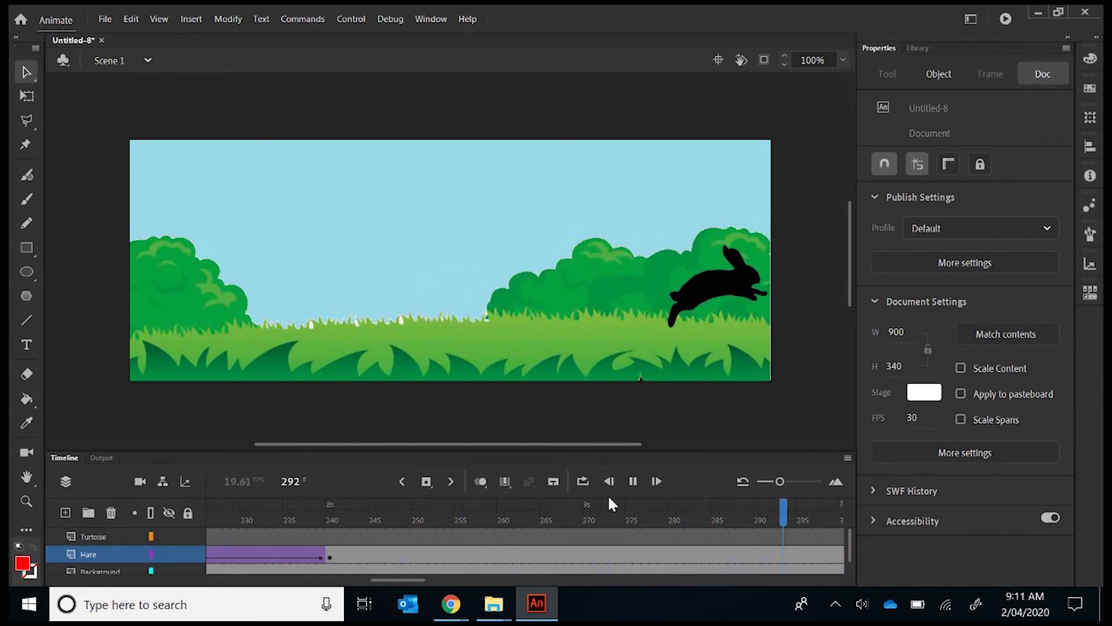
{"action": "left_click", "coordinate": [403, 486]}
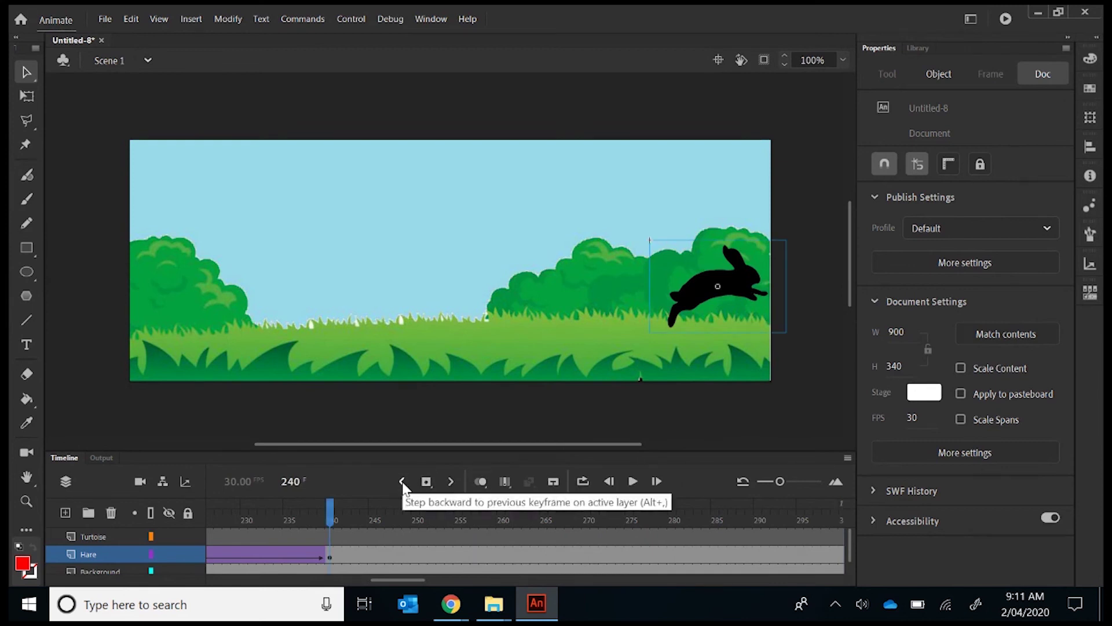
{"action": "left_click", "coordinate": [402, 485]}
{"action": "left_click", "coordinate": [403, 485]}
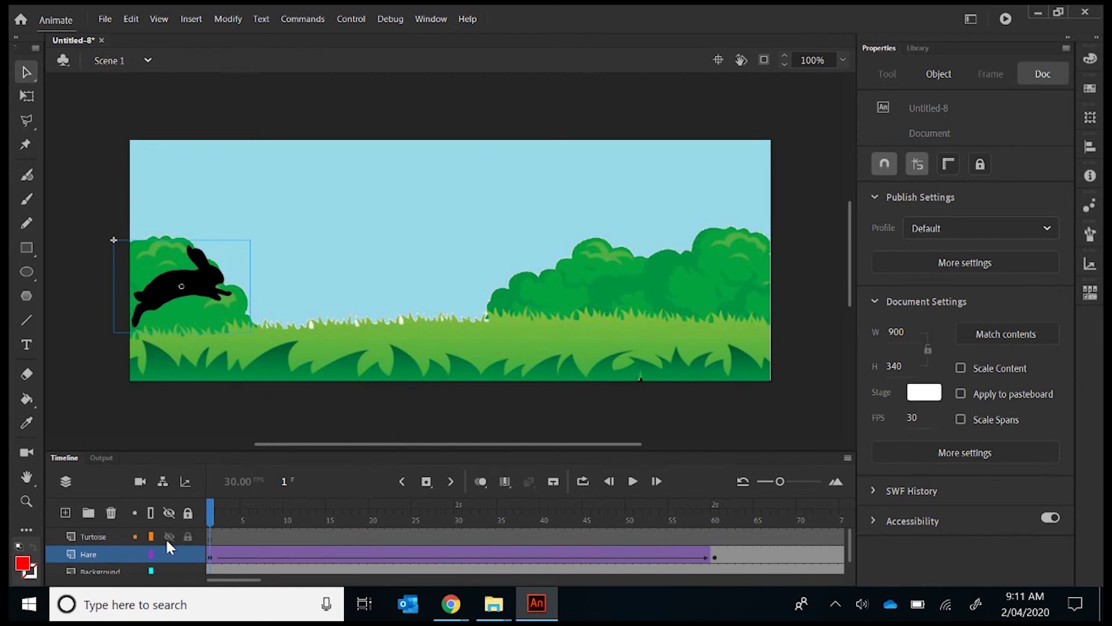
Import the turtoise image to the stage on frame 1 of the Turtoise layer and move it to about X -13, Y 232
{"action": "left_click", "coordinate": [210, 536]}
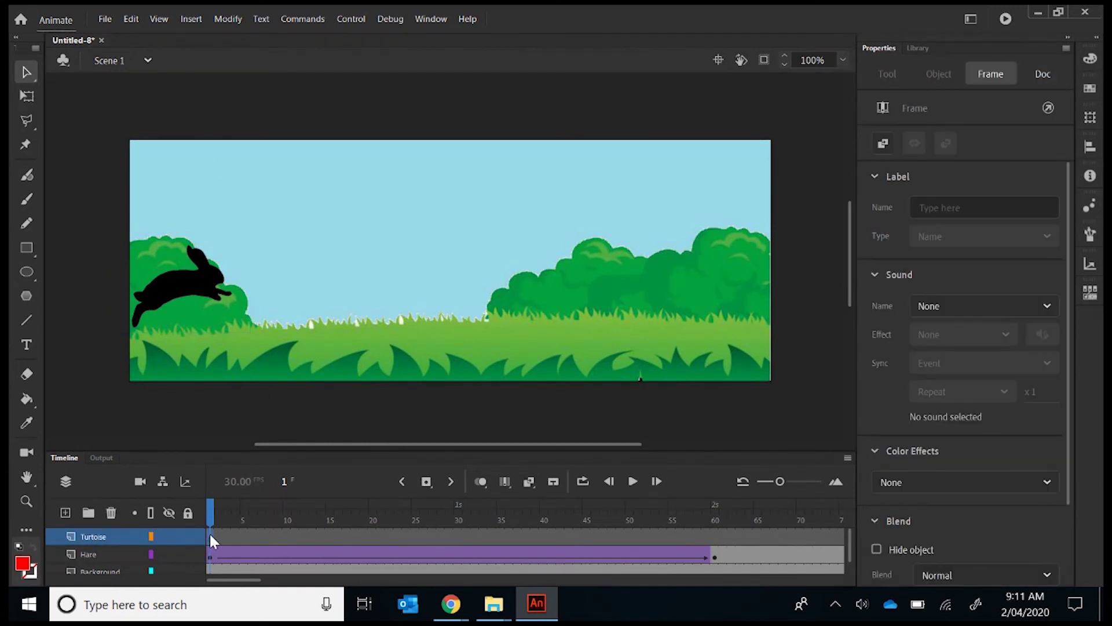
{"action": "left_click", "coordinate": [105, 20]}
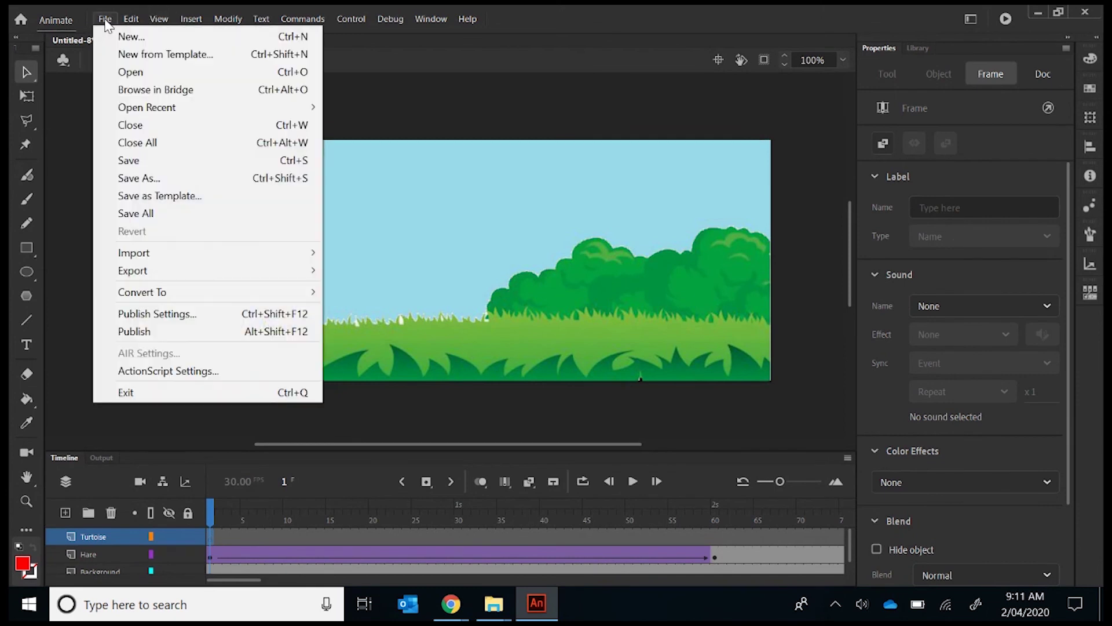
{"action": "mouse_move", "coordinate": [153, 255]}
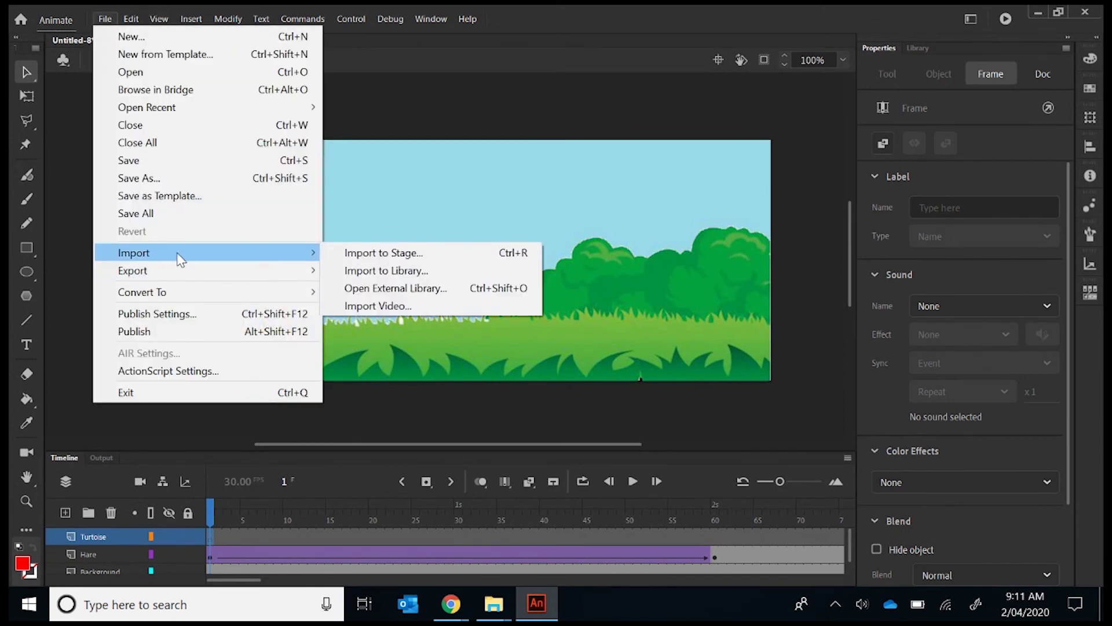
{"action": "left_click", "coordinate": [419, 256]}
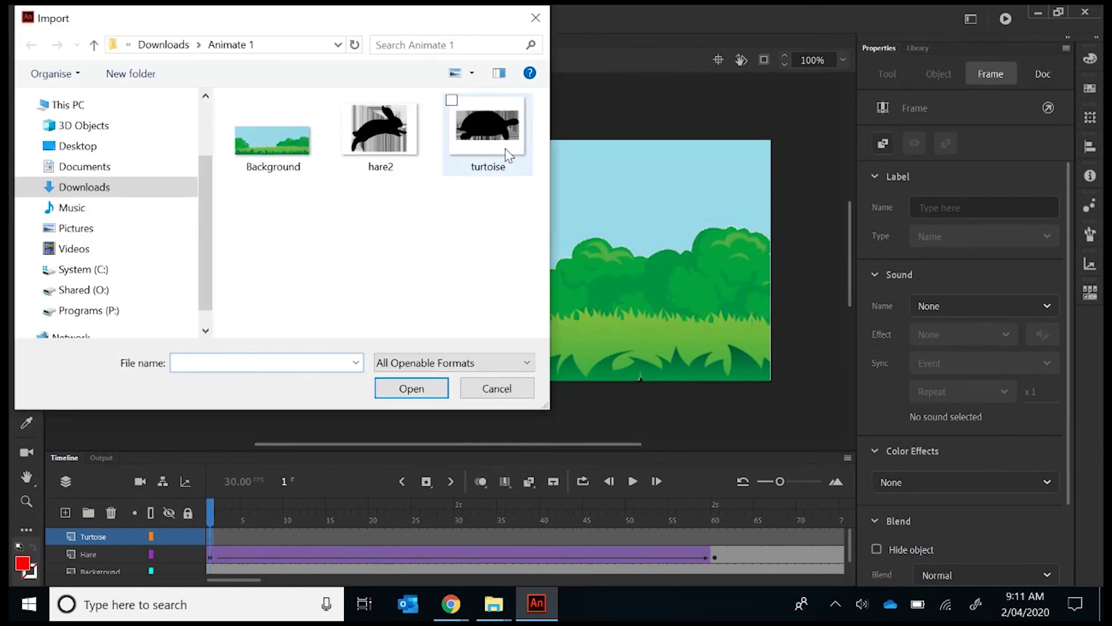
{"action": "double_click", "coordinate": [497, 142]}
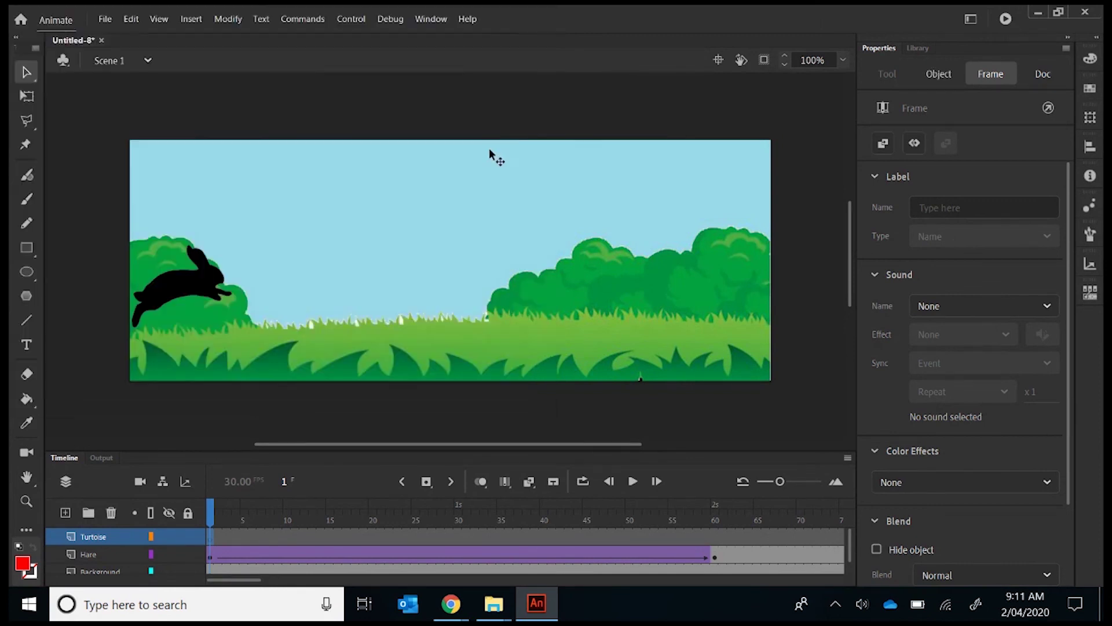
{"action": "left_click_drag", "start_coordinate": [462, 267], "coordinate": [183, 351]}
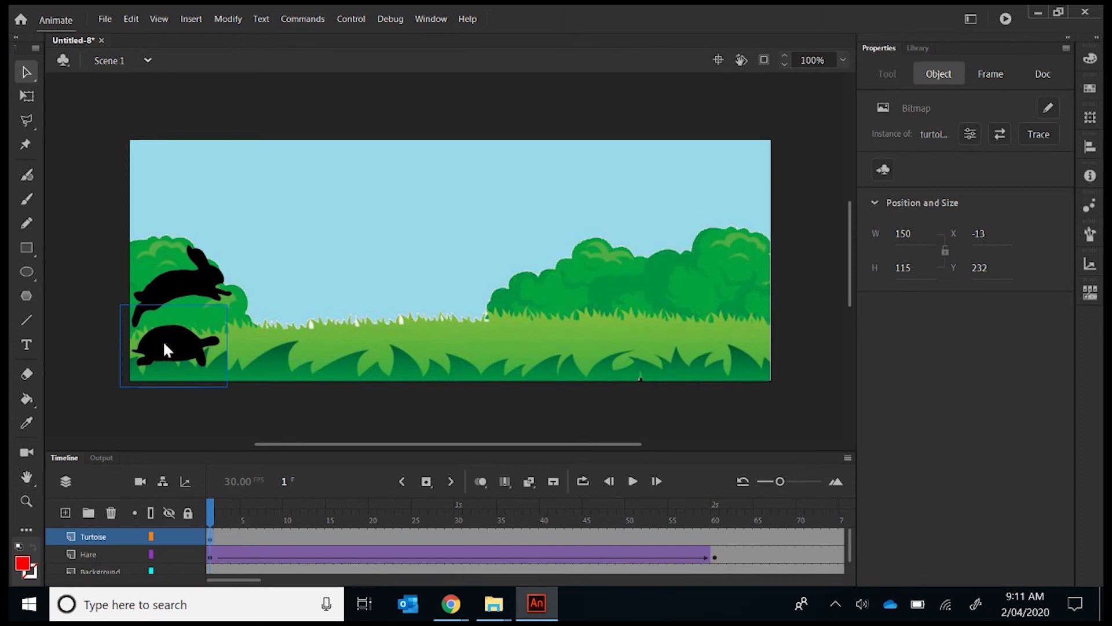
Convert the tortoise bitmap on the stage to a Movie Clip symbol named Turtoise
{"action": "right_click", "coordinate": [164, 348]}
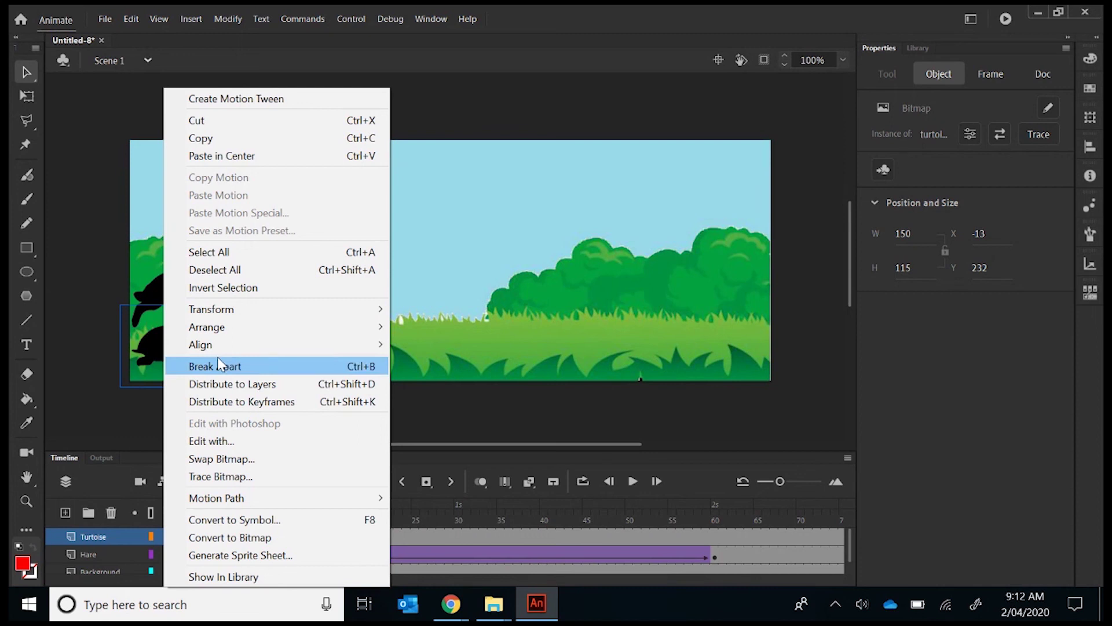
{"action": "left_click", "coordinate": [249, 521]}
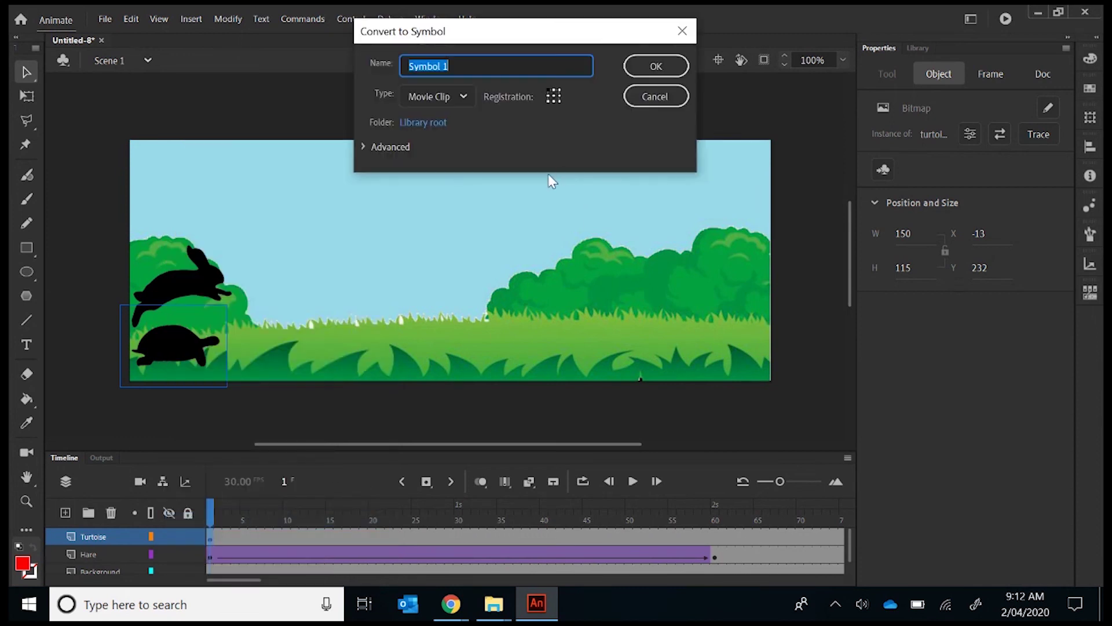
{"action": "type", "text": "Turtoise"}
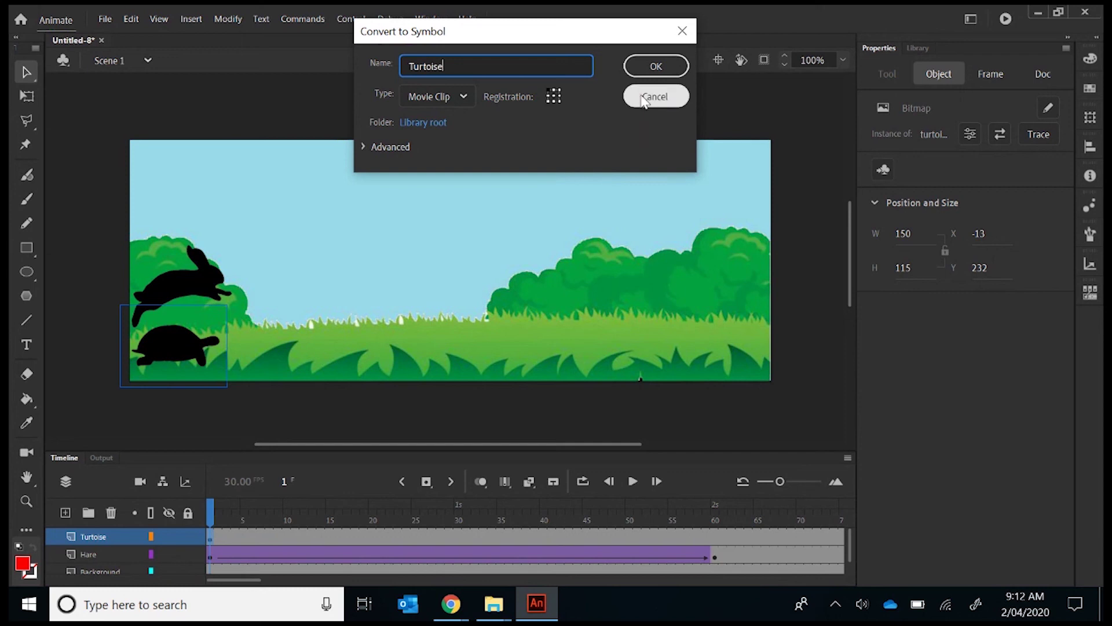
{"action": "left_click", "coordinate": [647, 69]}
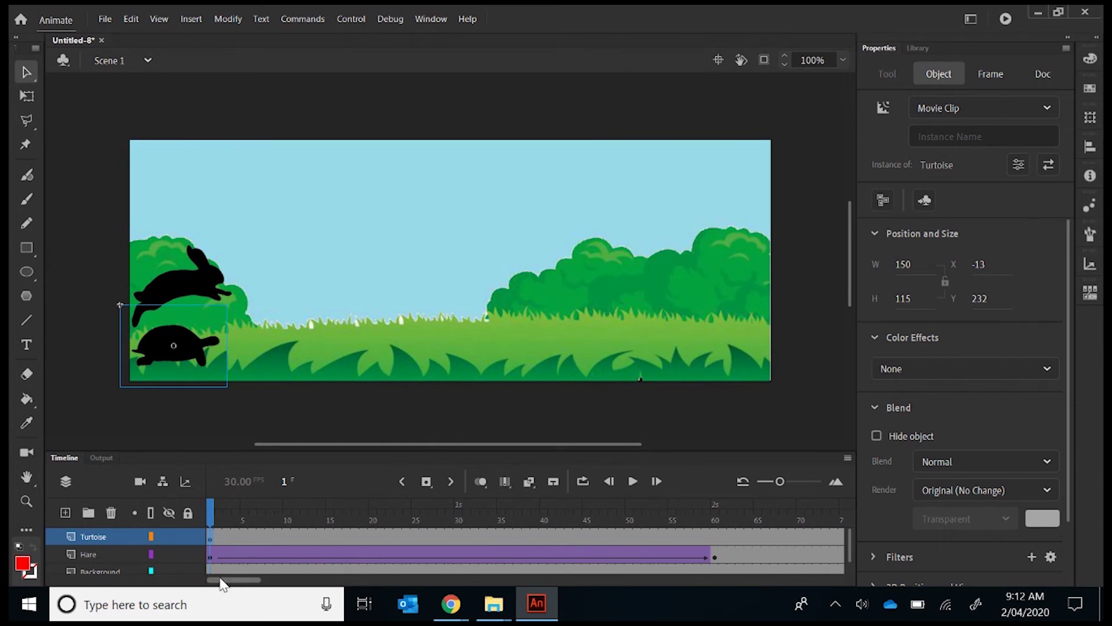
Insert a keyframe at frame 230 of the Turtoise layer and move the tortoise to about X 703, Y 232
{"action": "left_click_drag", "start_coordinate": [214, 580], "coordinate": [358, 584]}
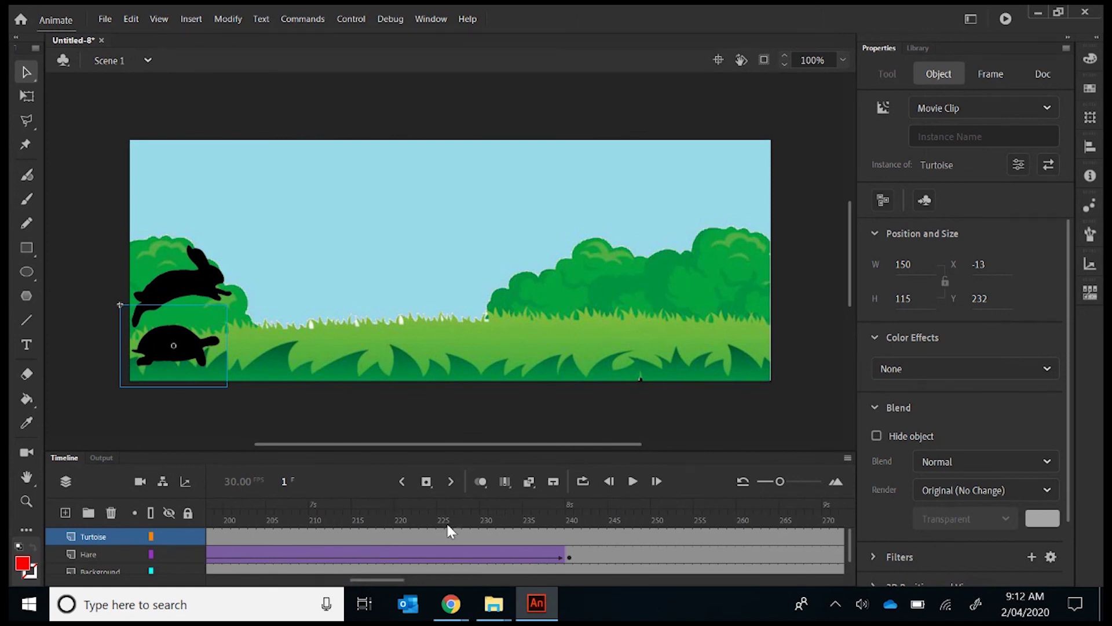
{"action": "left_click", "coordinate": [484, 537]}
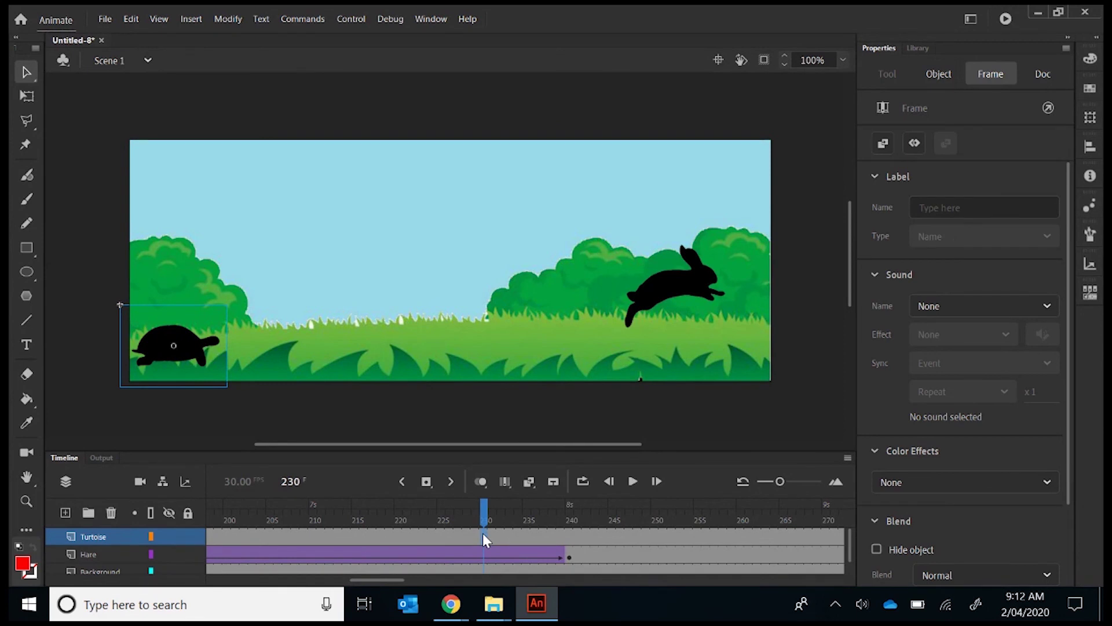
{"action": "right_click", "coordinate": [484, 536]}
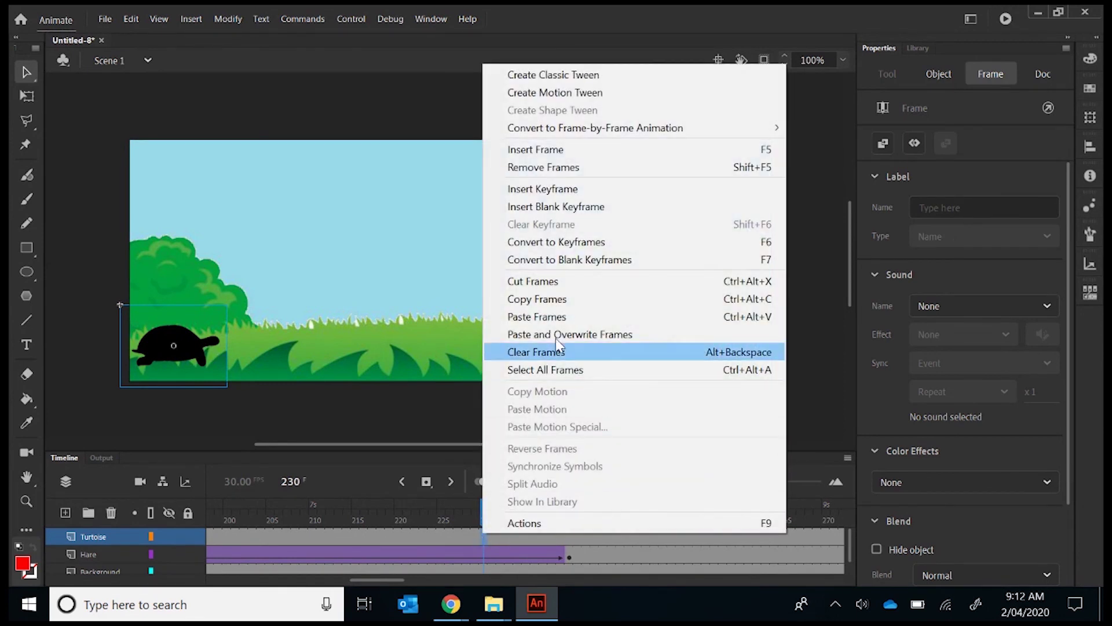
{"action": "left_click", "coordinate": [576, 192]}
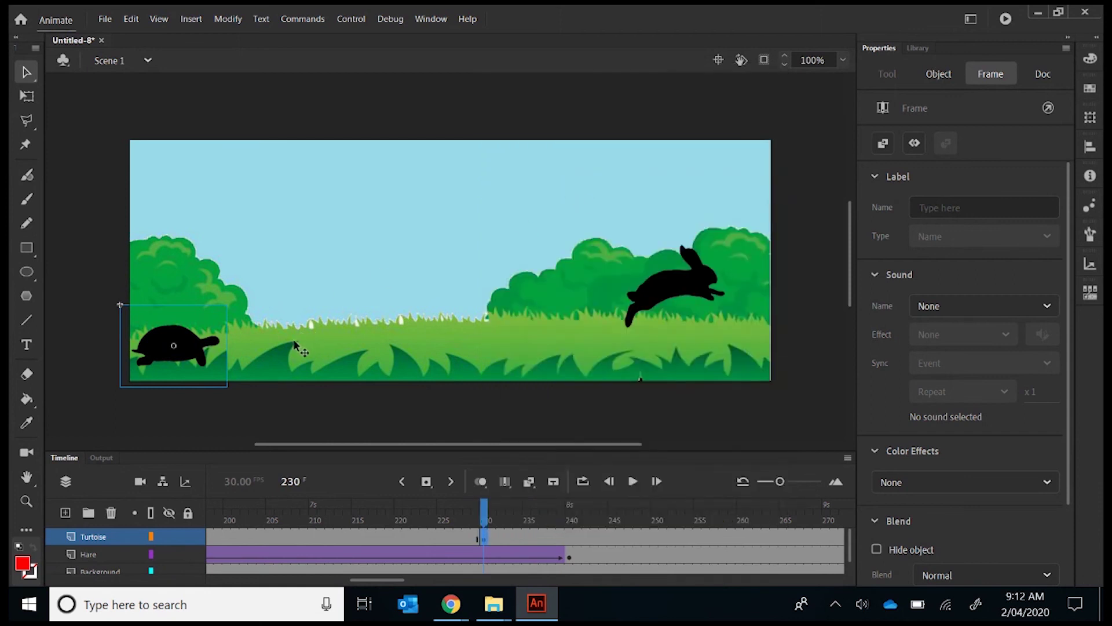
{"action": "left_click_drag", "start_coordinate": [160, 349], "coordinate": [666, 355]}
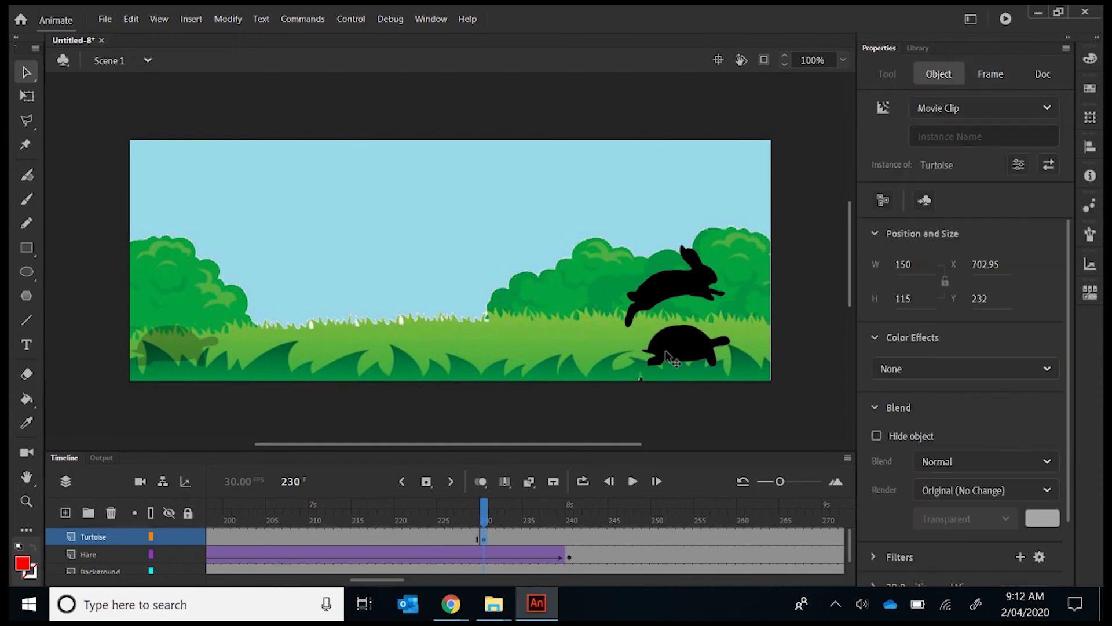
Create a classic tween between frames 1 and 230 of the Turtoise layer and play the animation from frame 1
{"action": "right_click", "coordinate": [274, 537]}
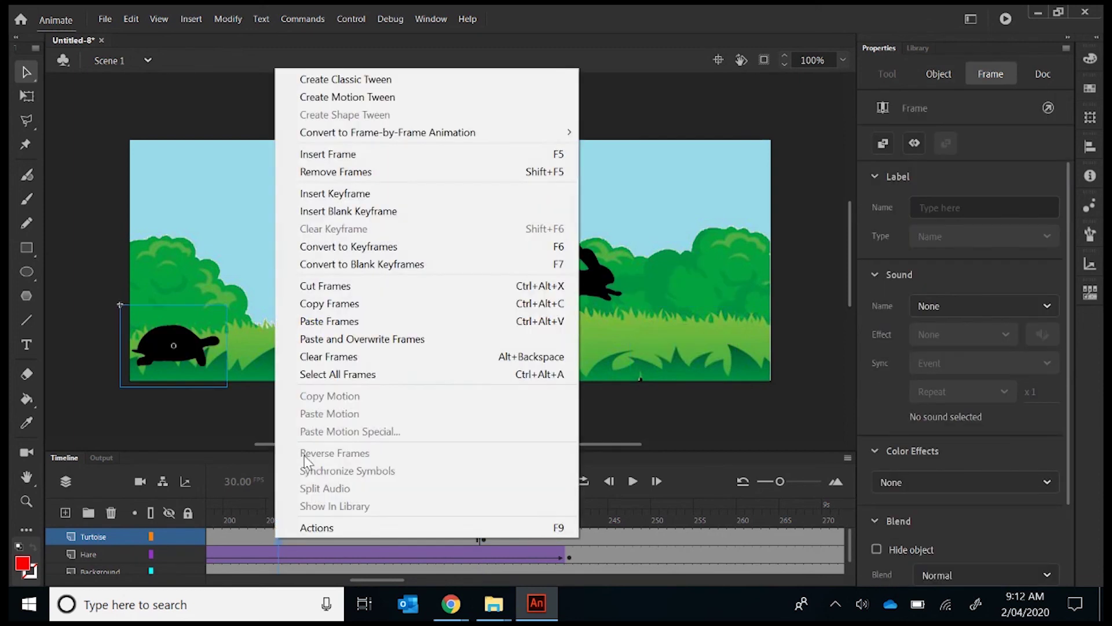
{"action": "left_click", "coordinate": [415, 81]}
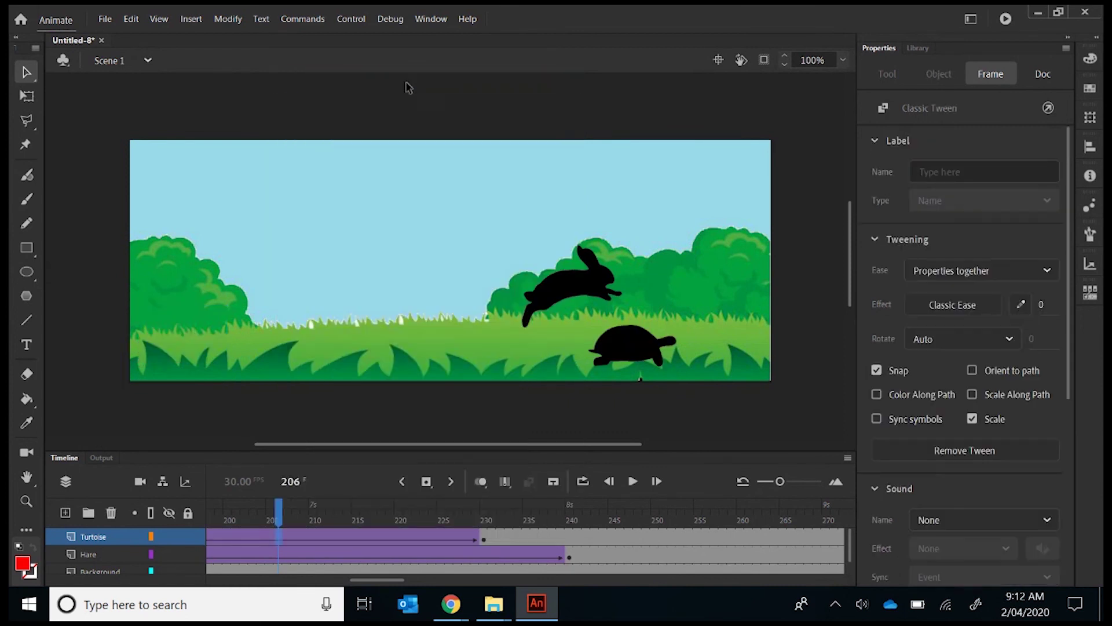
{"action": "left_click", "coordinate": [404, 481]}
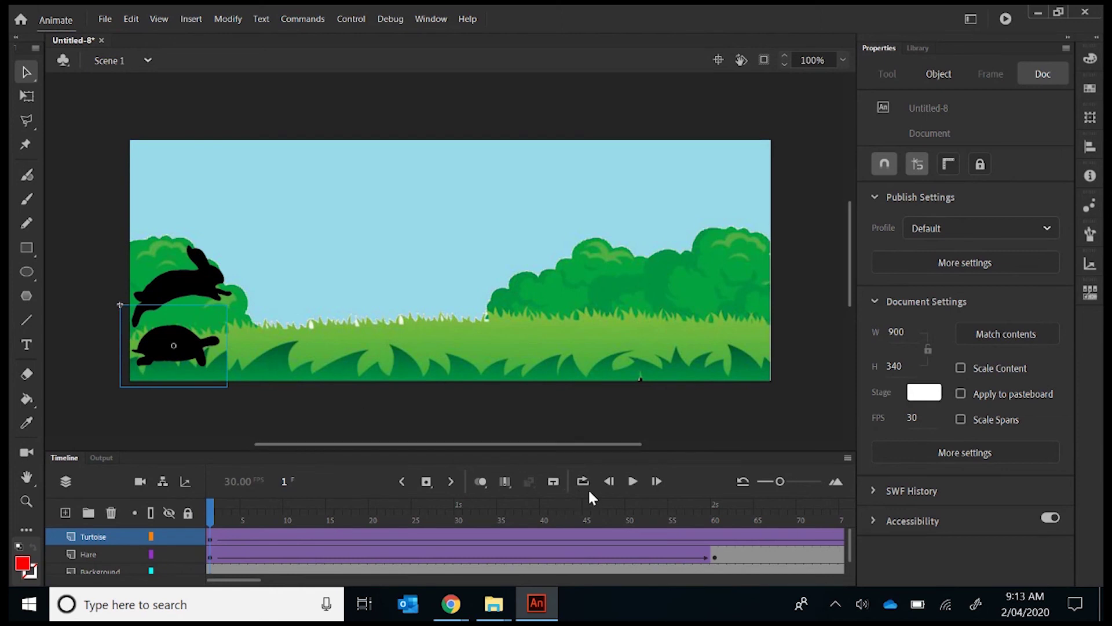
{"action": "left_click", "coordinate": [633, 481]}
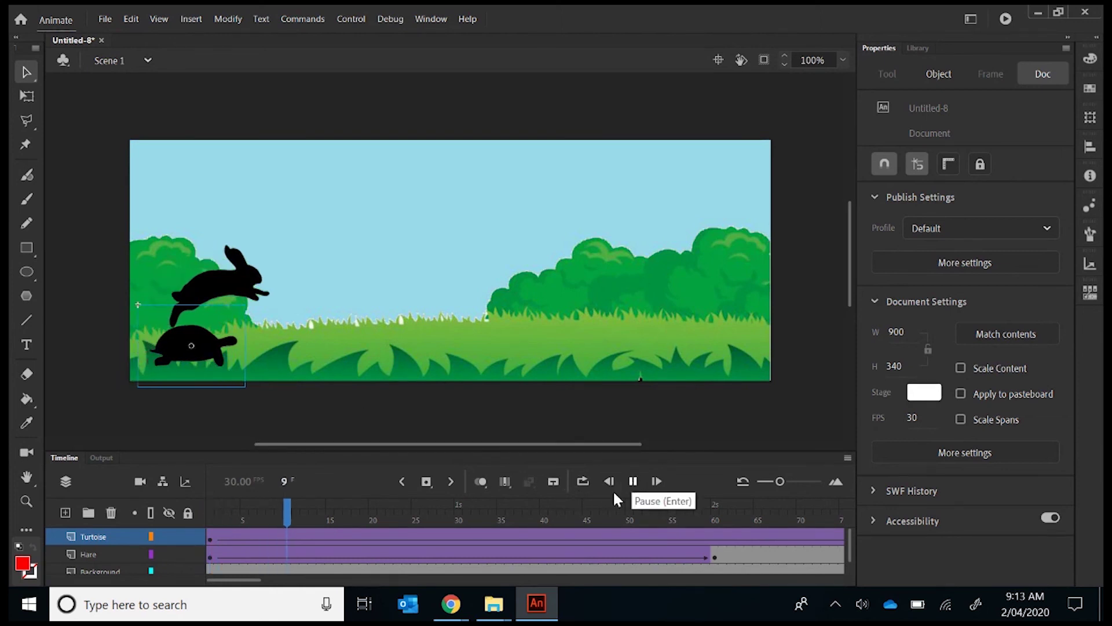